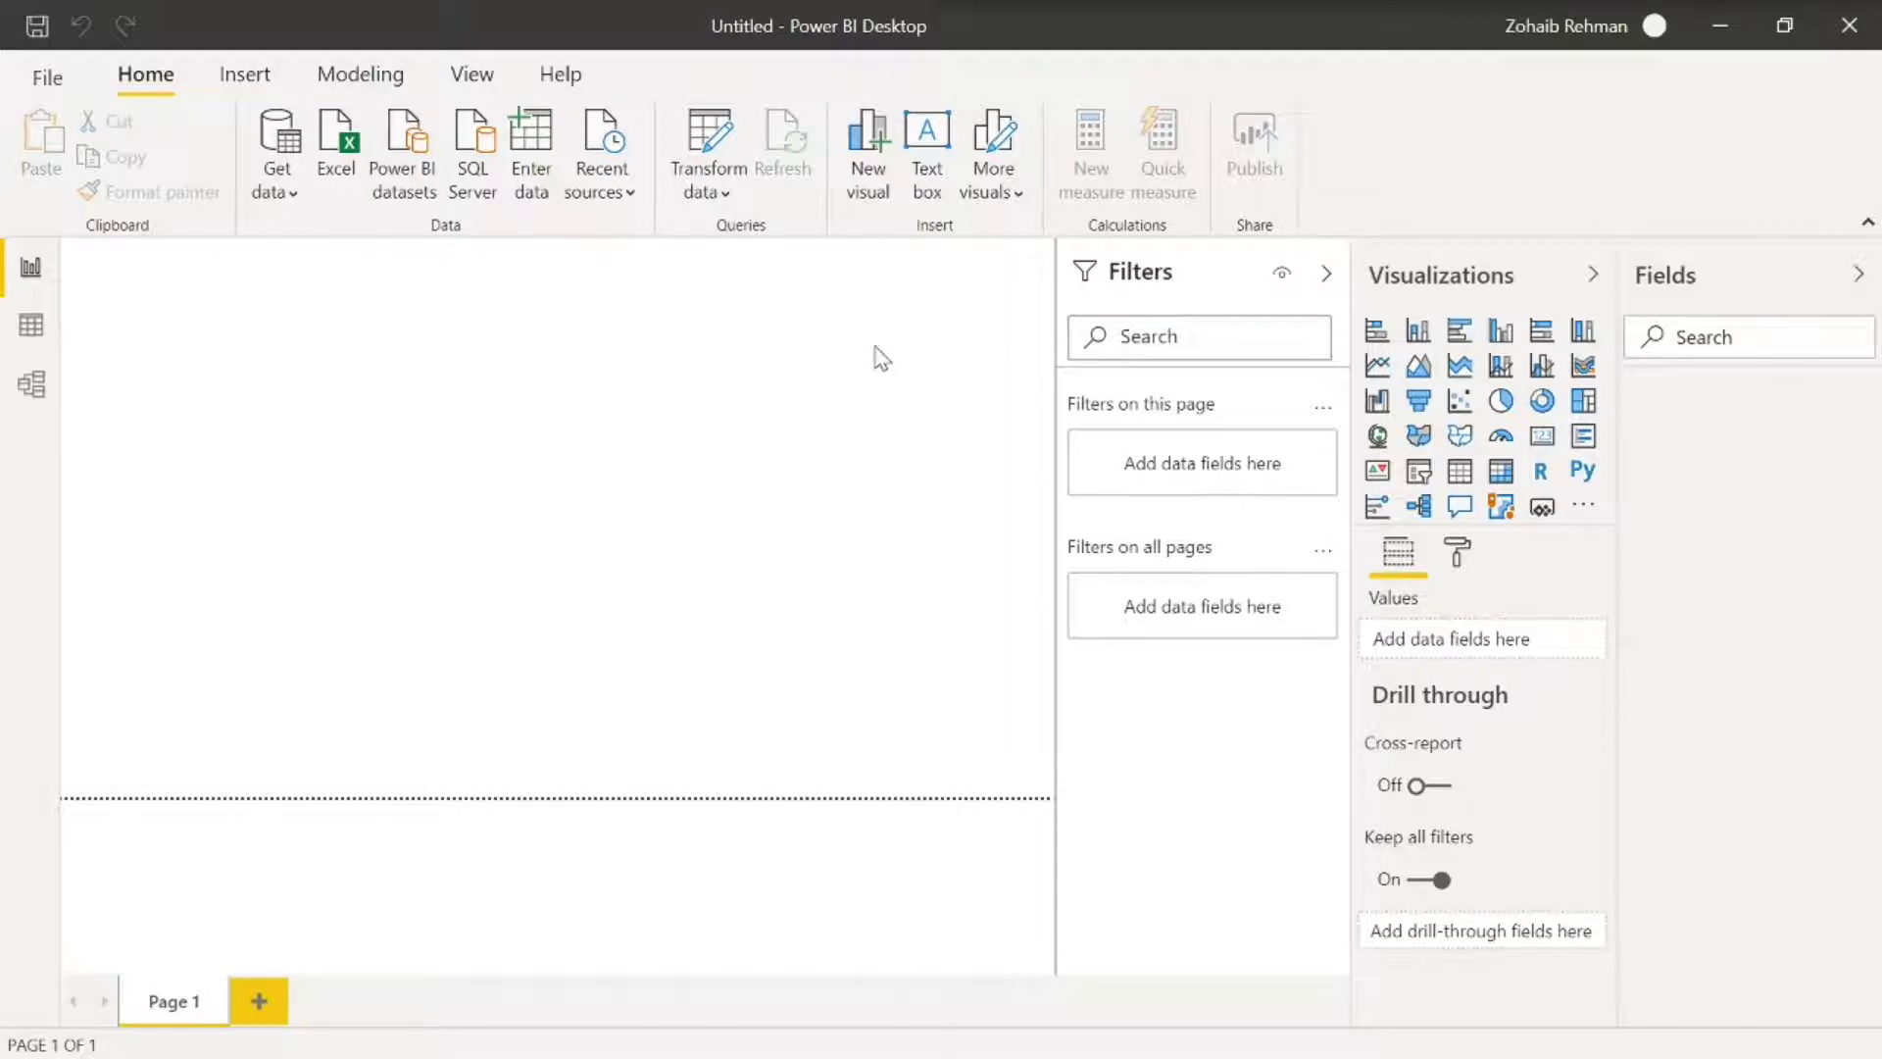
# - Switch to Chrome, open the Financial Times markets data page from the search results and copy its web address
pyautogui.hotkey('alt', 'Tab')
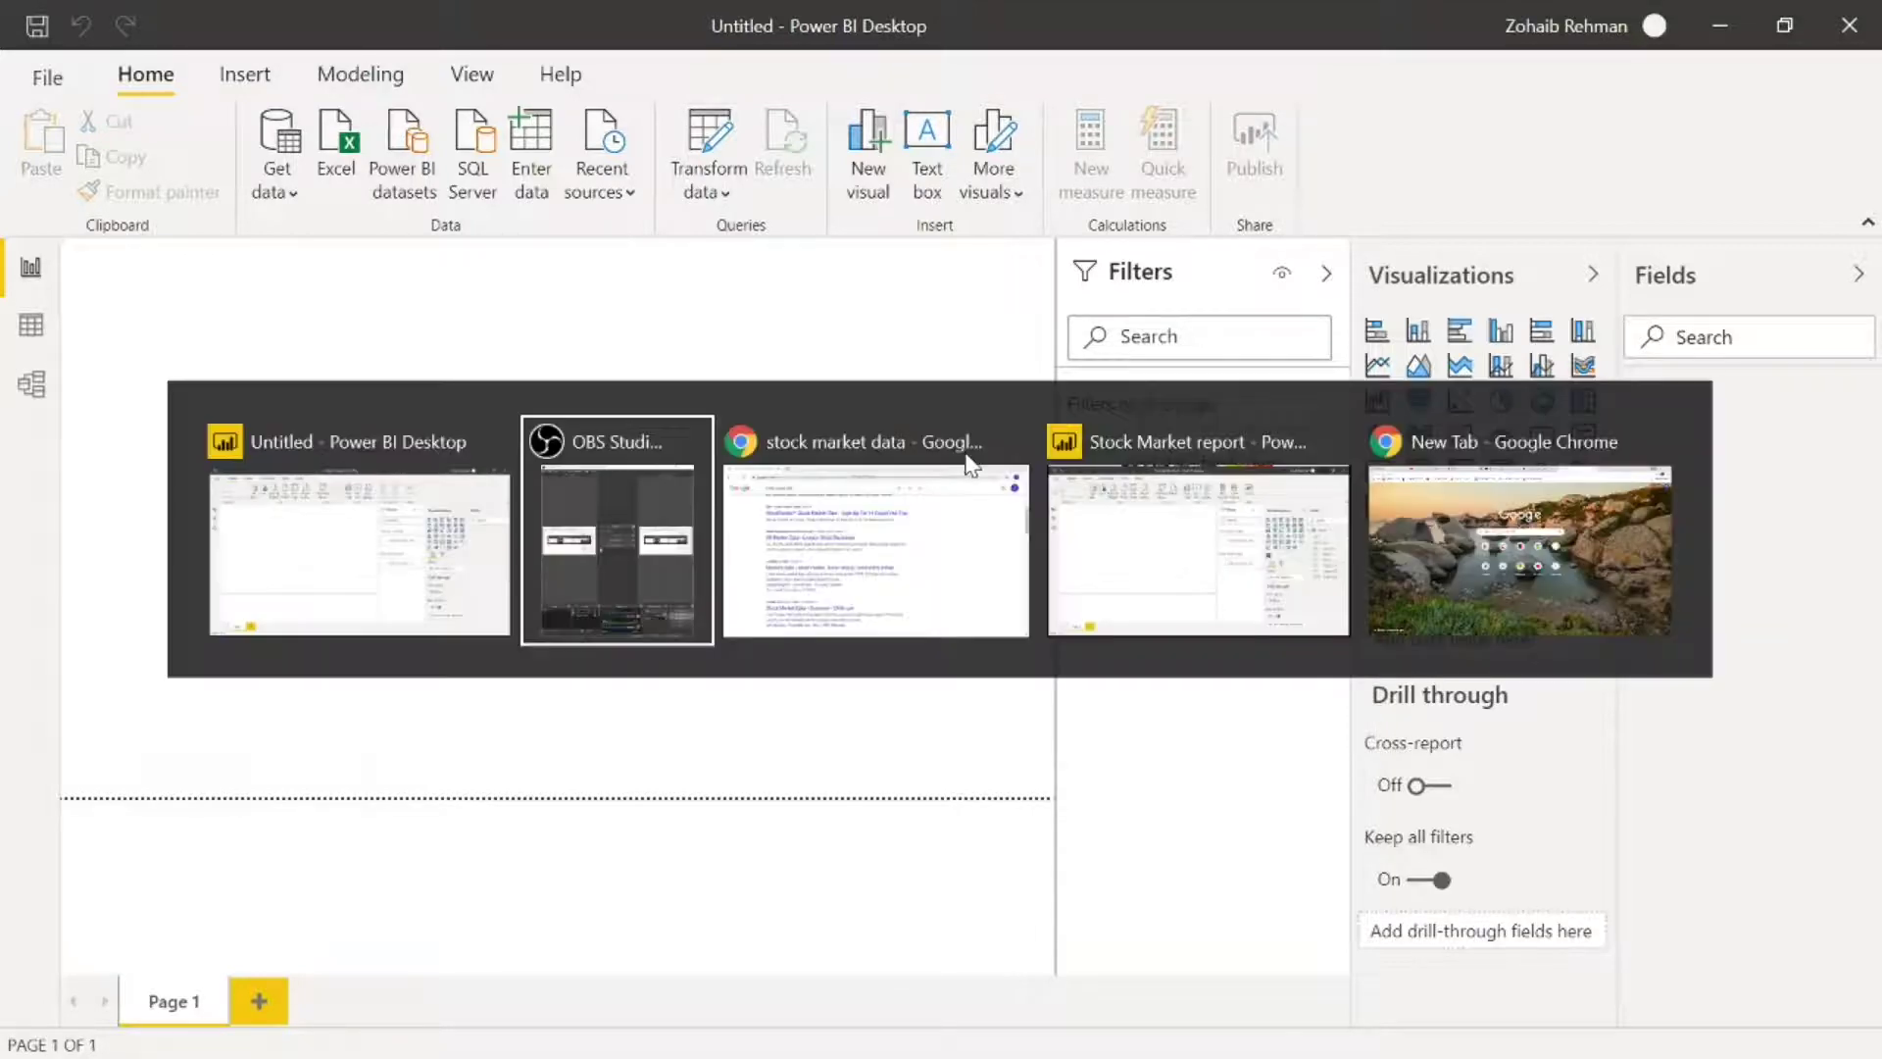
pyautogui.click(970, 461)
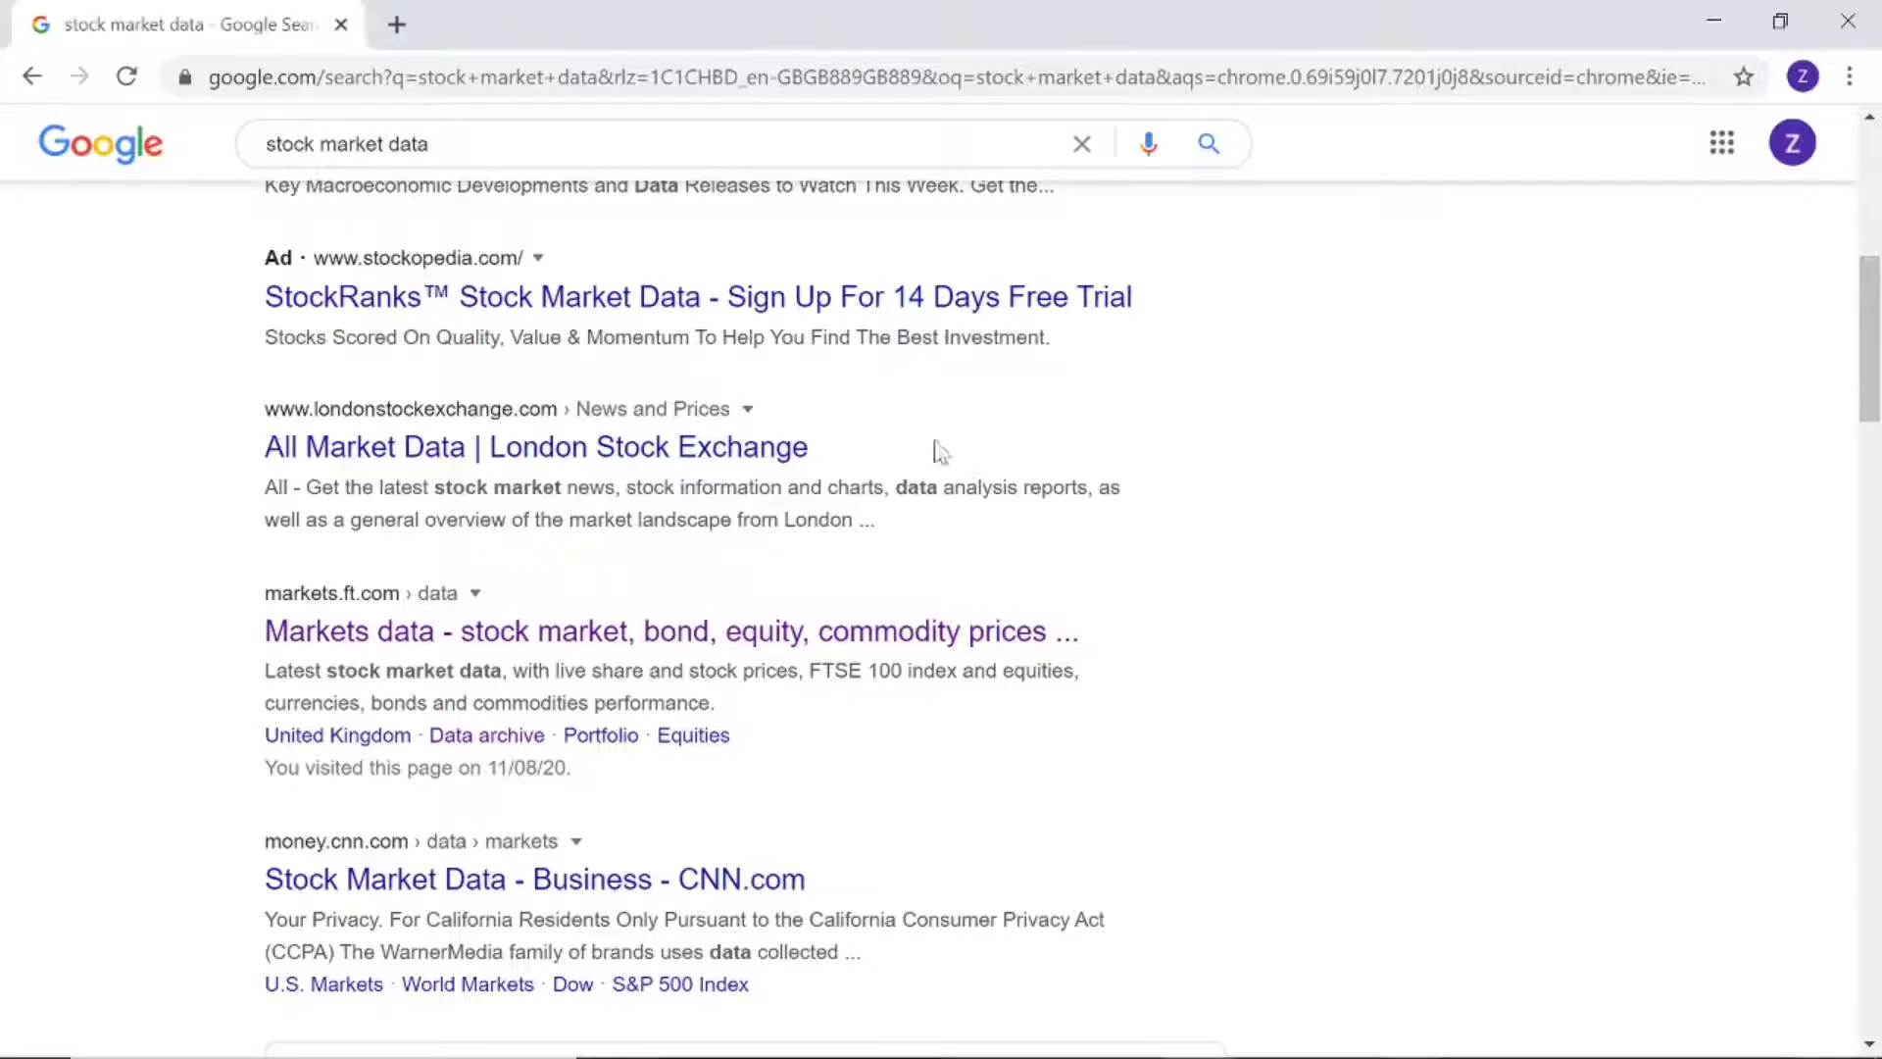
pyautogui.click(546, 638)
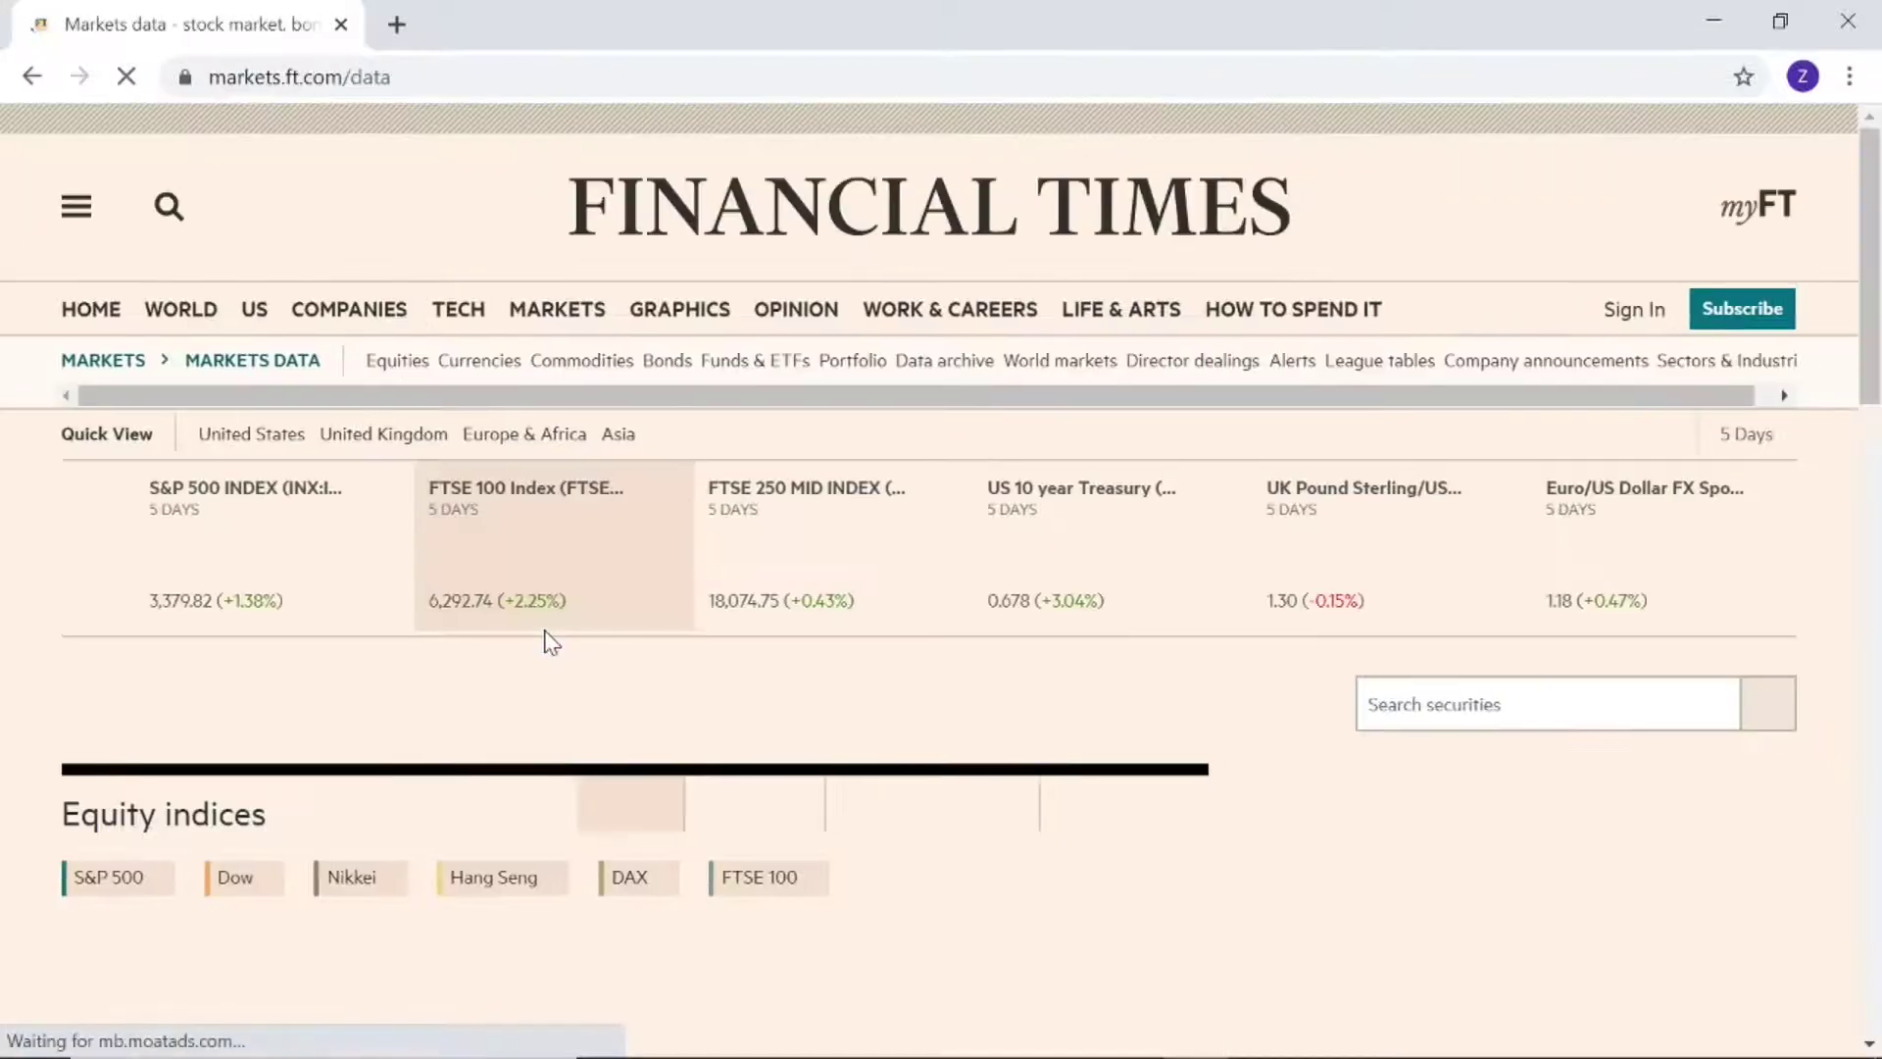
pyautogui.scroll(-3, 1147, 600)
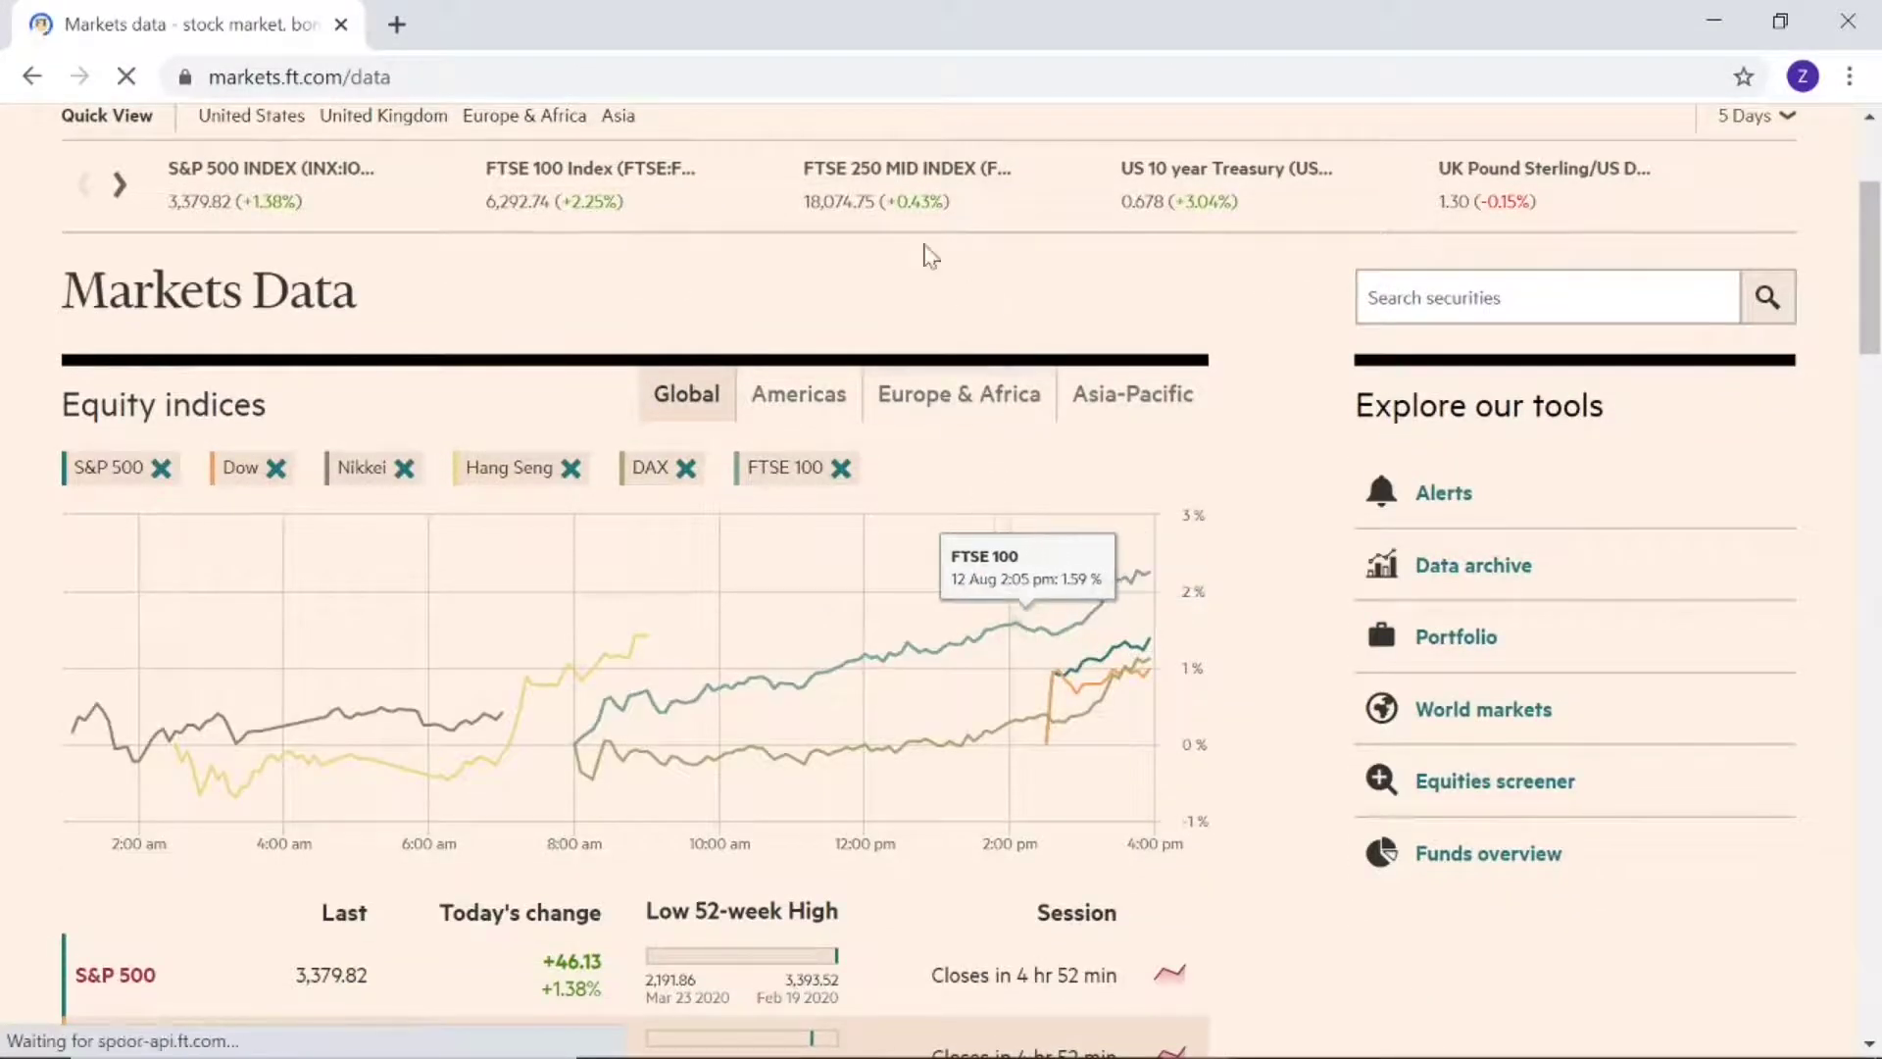
pyautogui.scroll(4, 930, 256)
pyautogui.click(686, 76)
pyautogui.hotkey('ctrl', 'c')
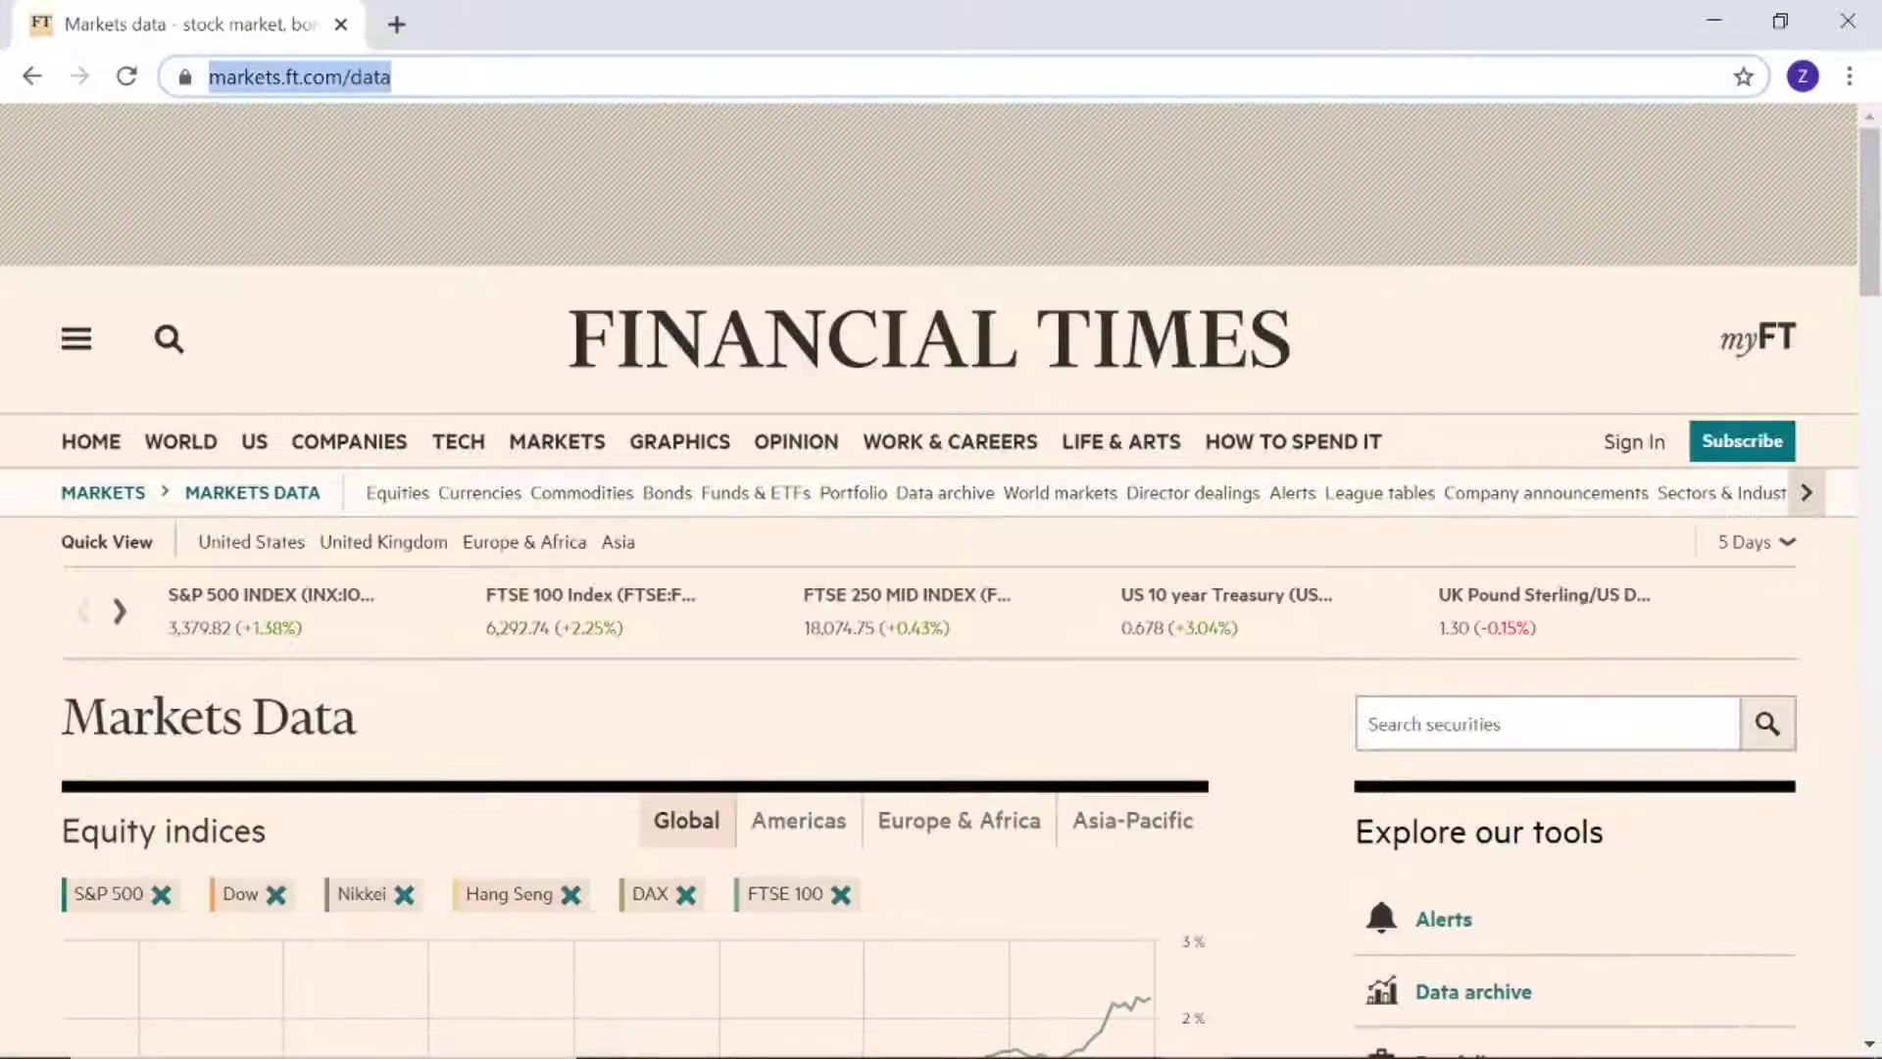
pyautogui.hotkey('alt', 'Tab')
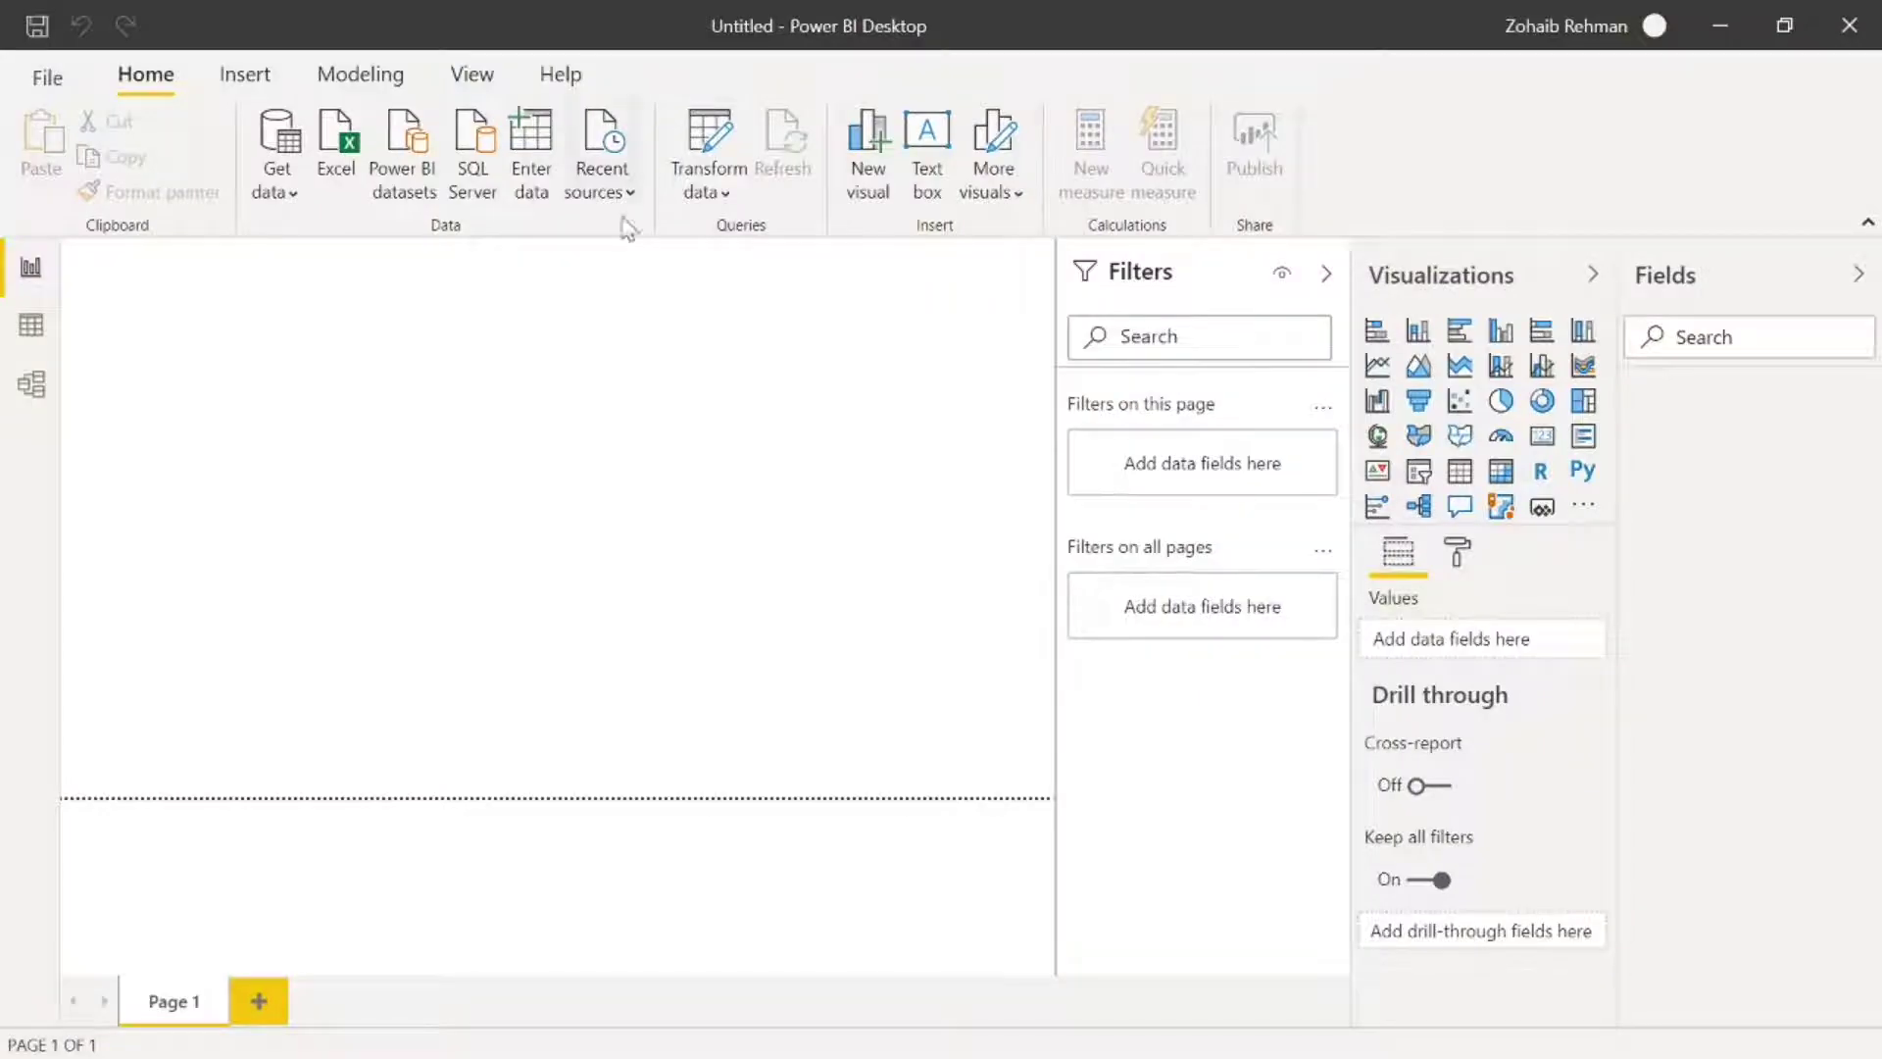
pyautogui.click(295, 196)
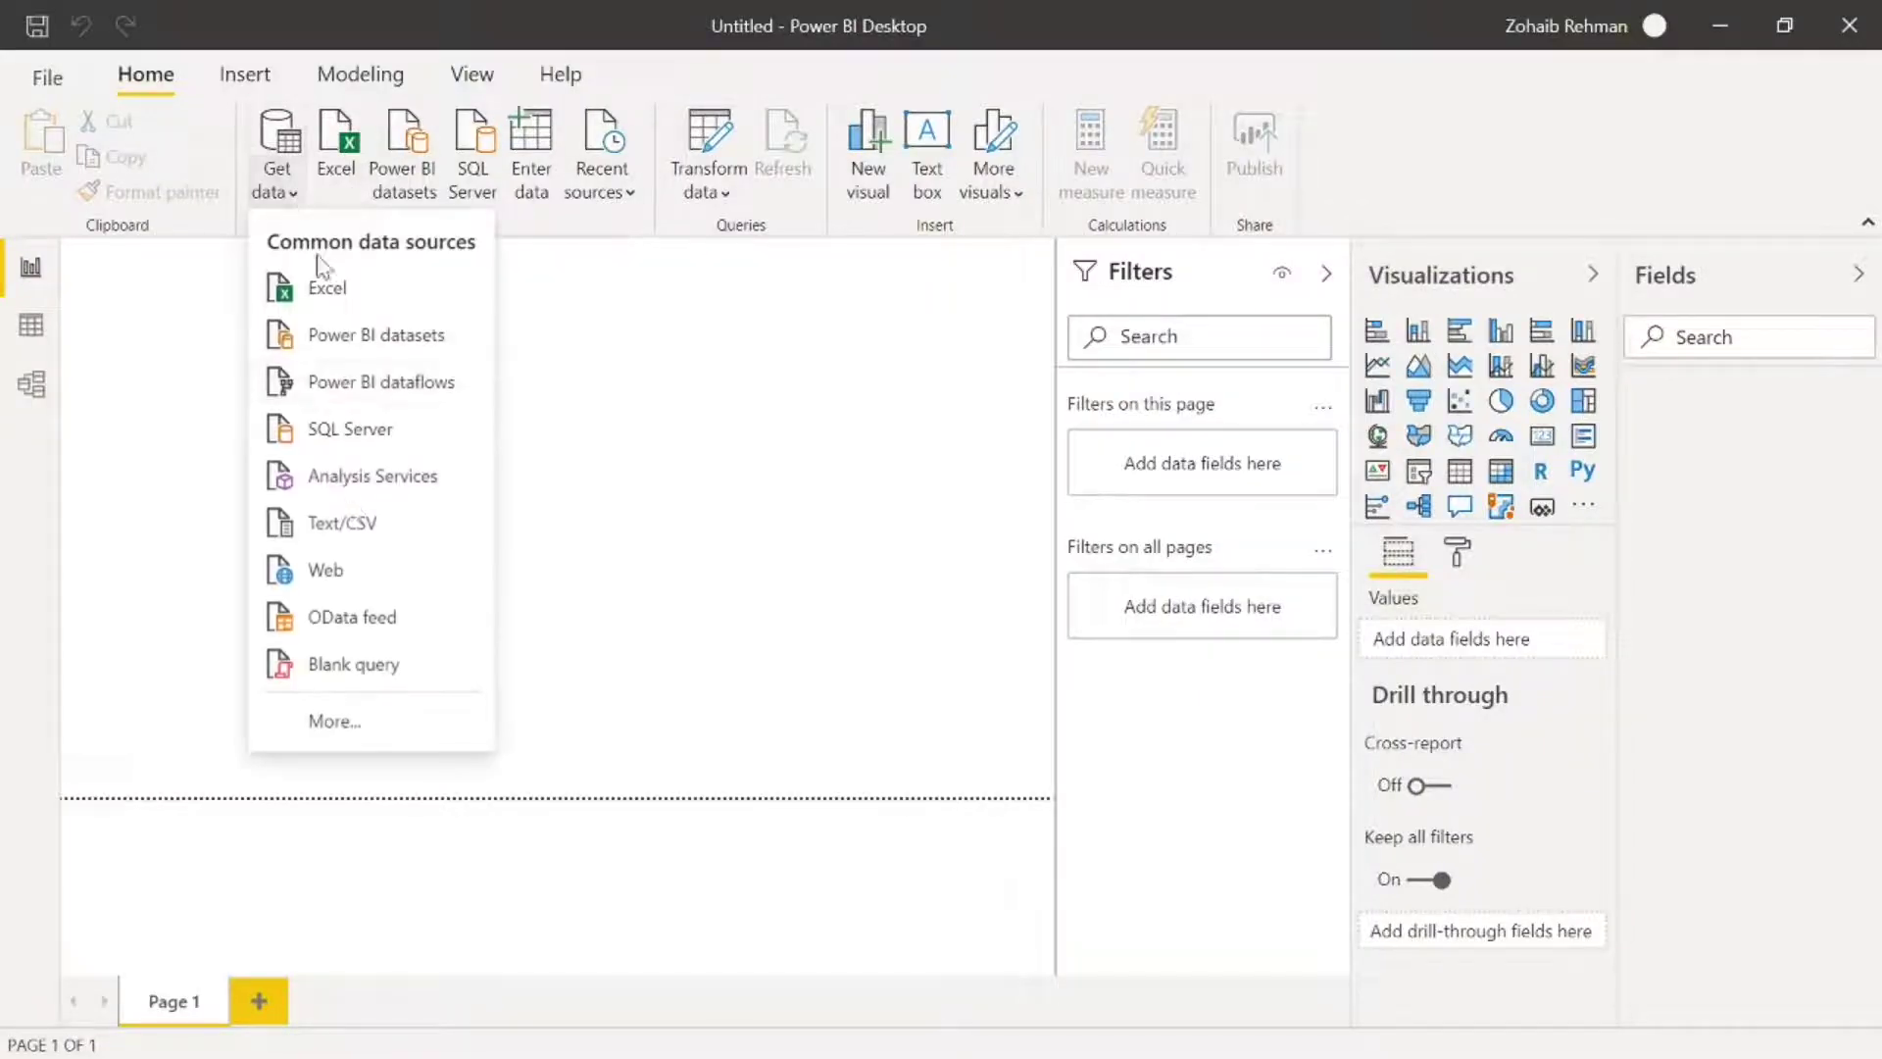
pyautogui.click(339, 565)
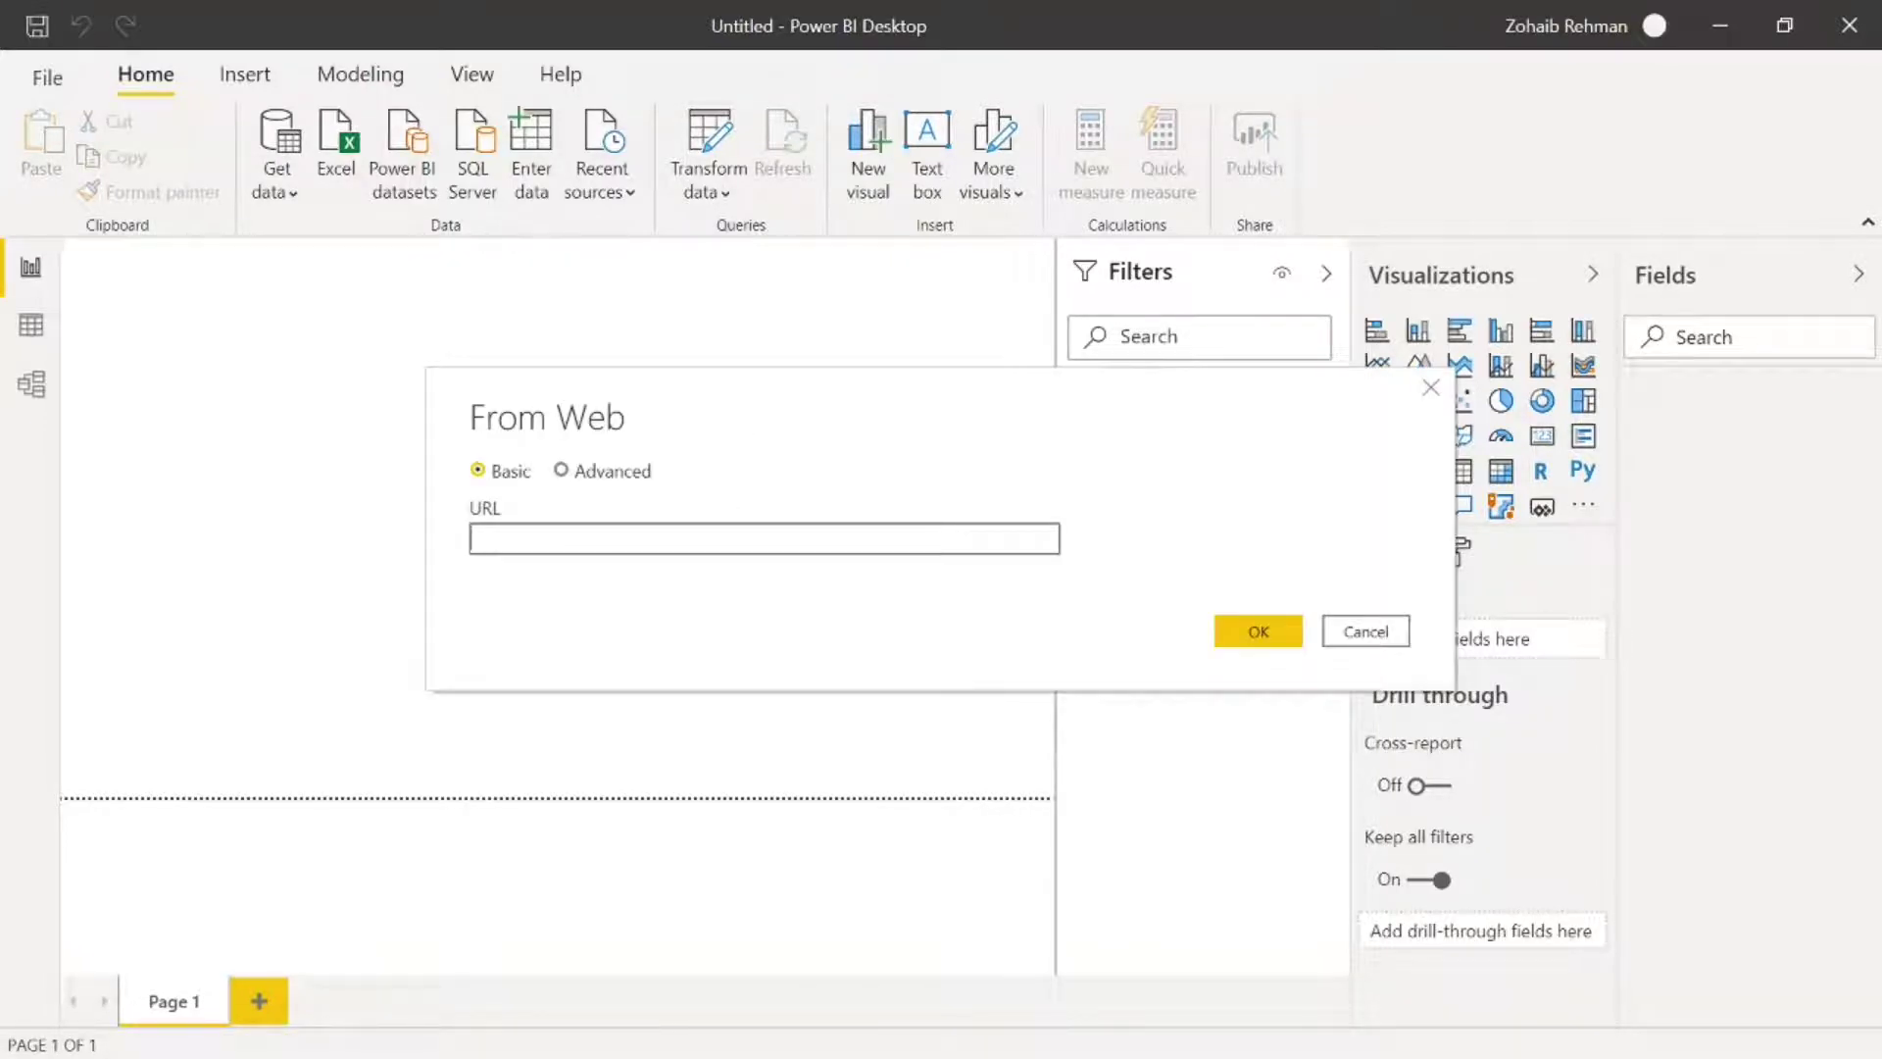
pyautogui.hotkey('ctrl', 'v')
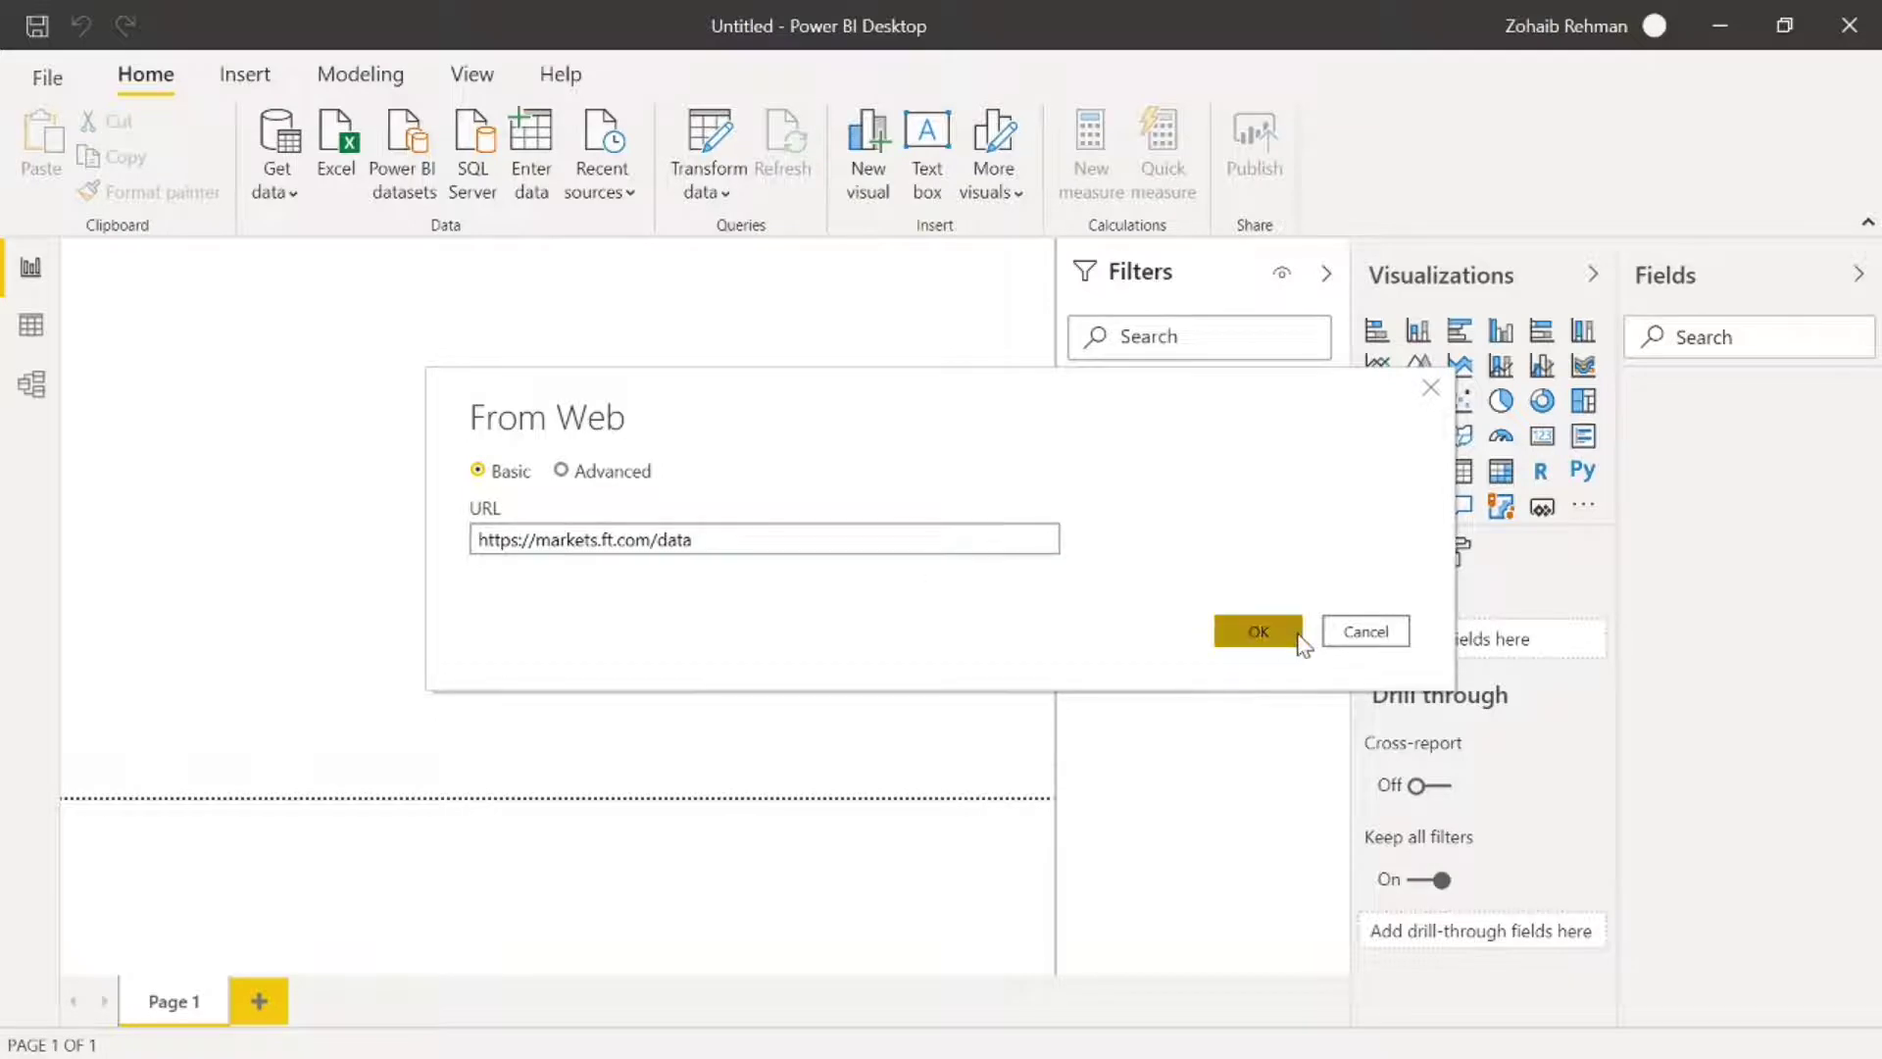
pyautogui.click(1258, 632)
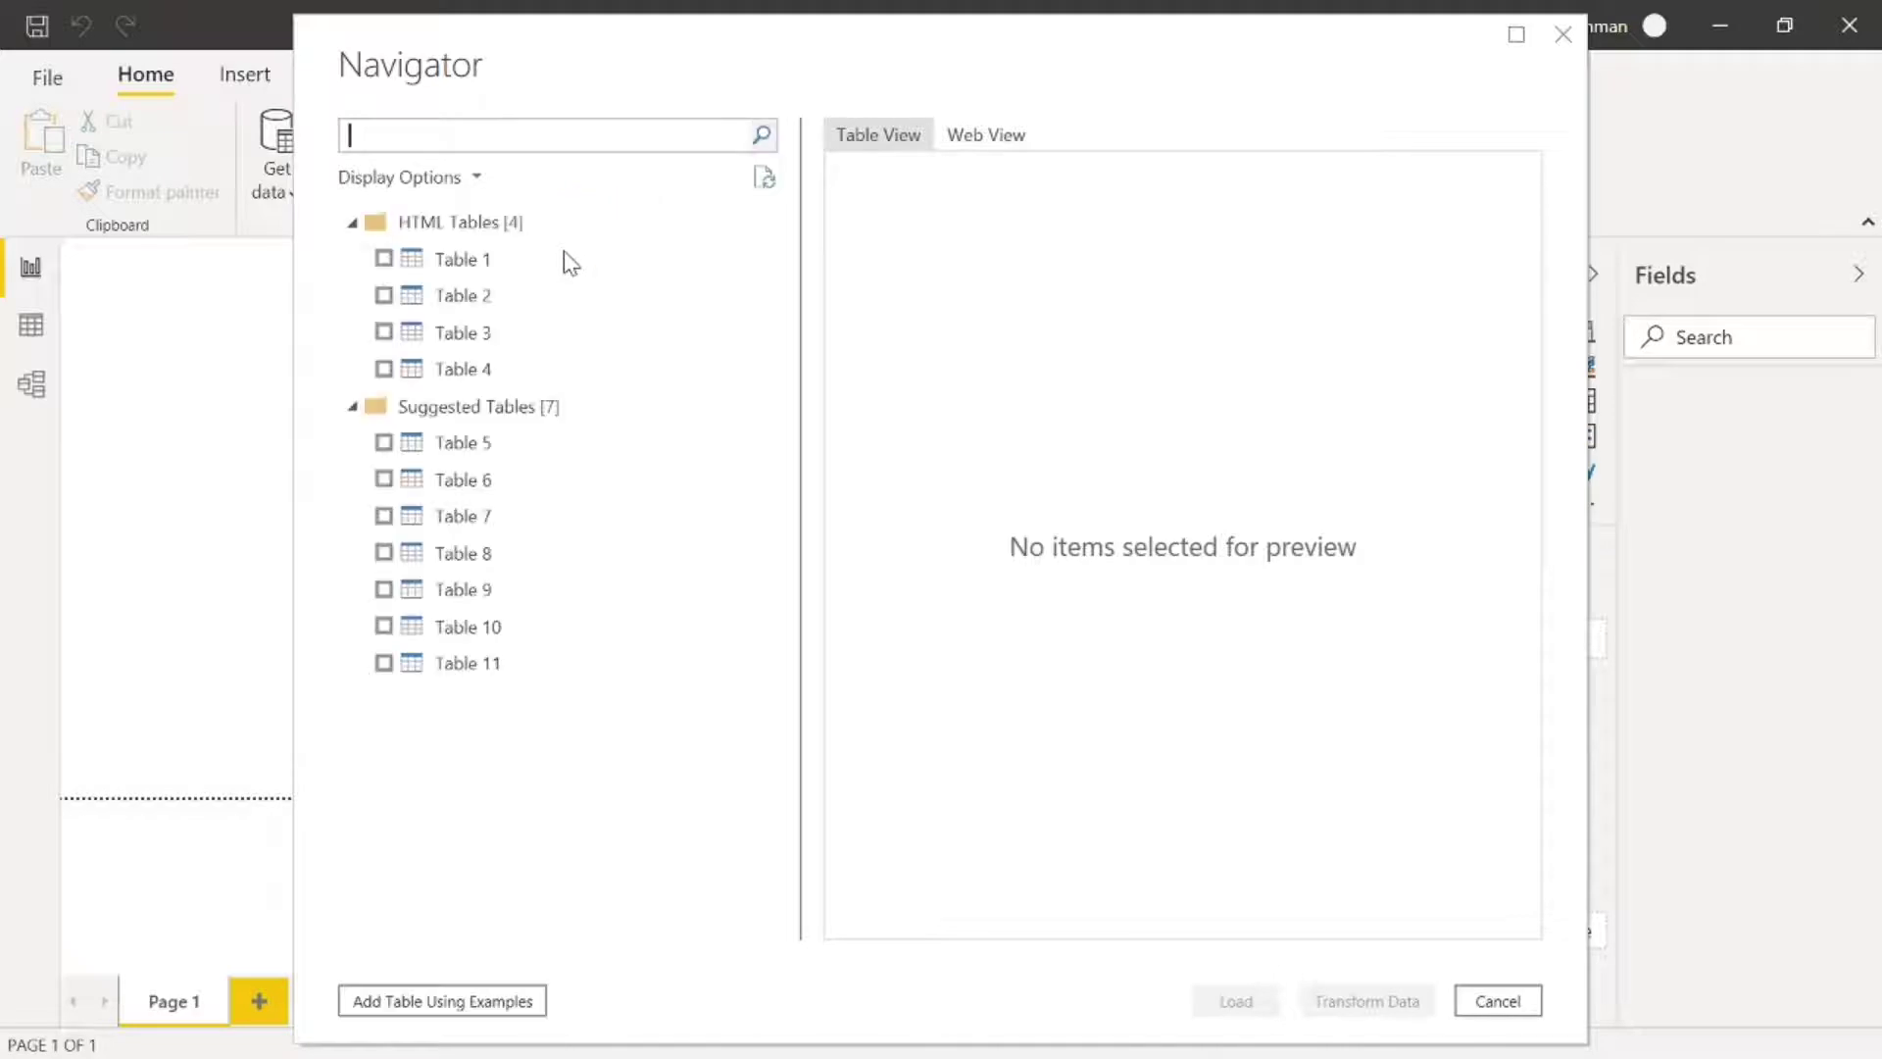
# - Preview HTML tables 1 to 4 from the web page to compare their contents
pyautogui.click(549, 263)
pyautogui.click(567, 296)
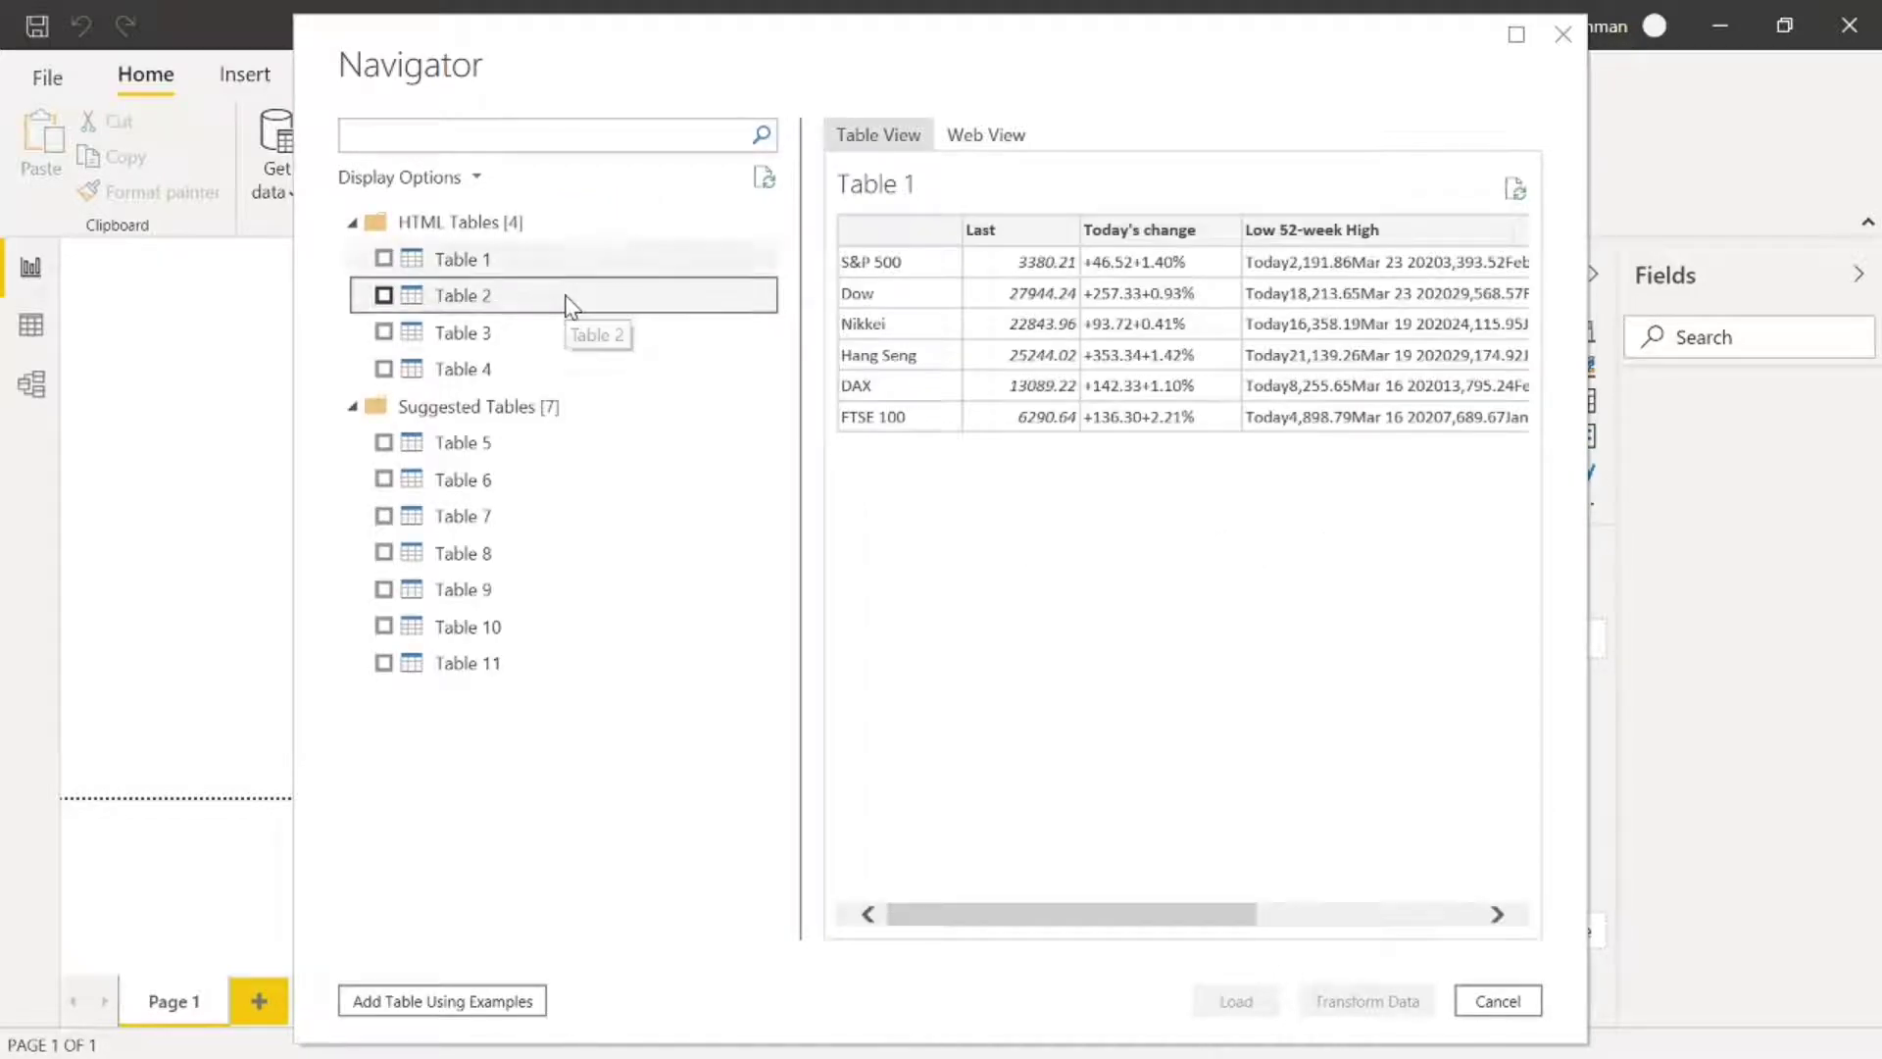
pyautogui.click(568, 261)
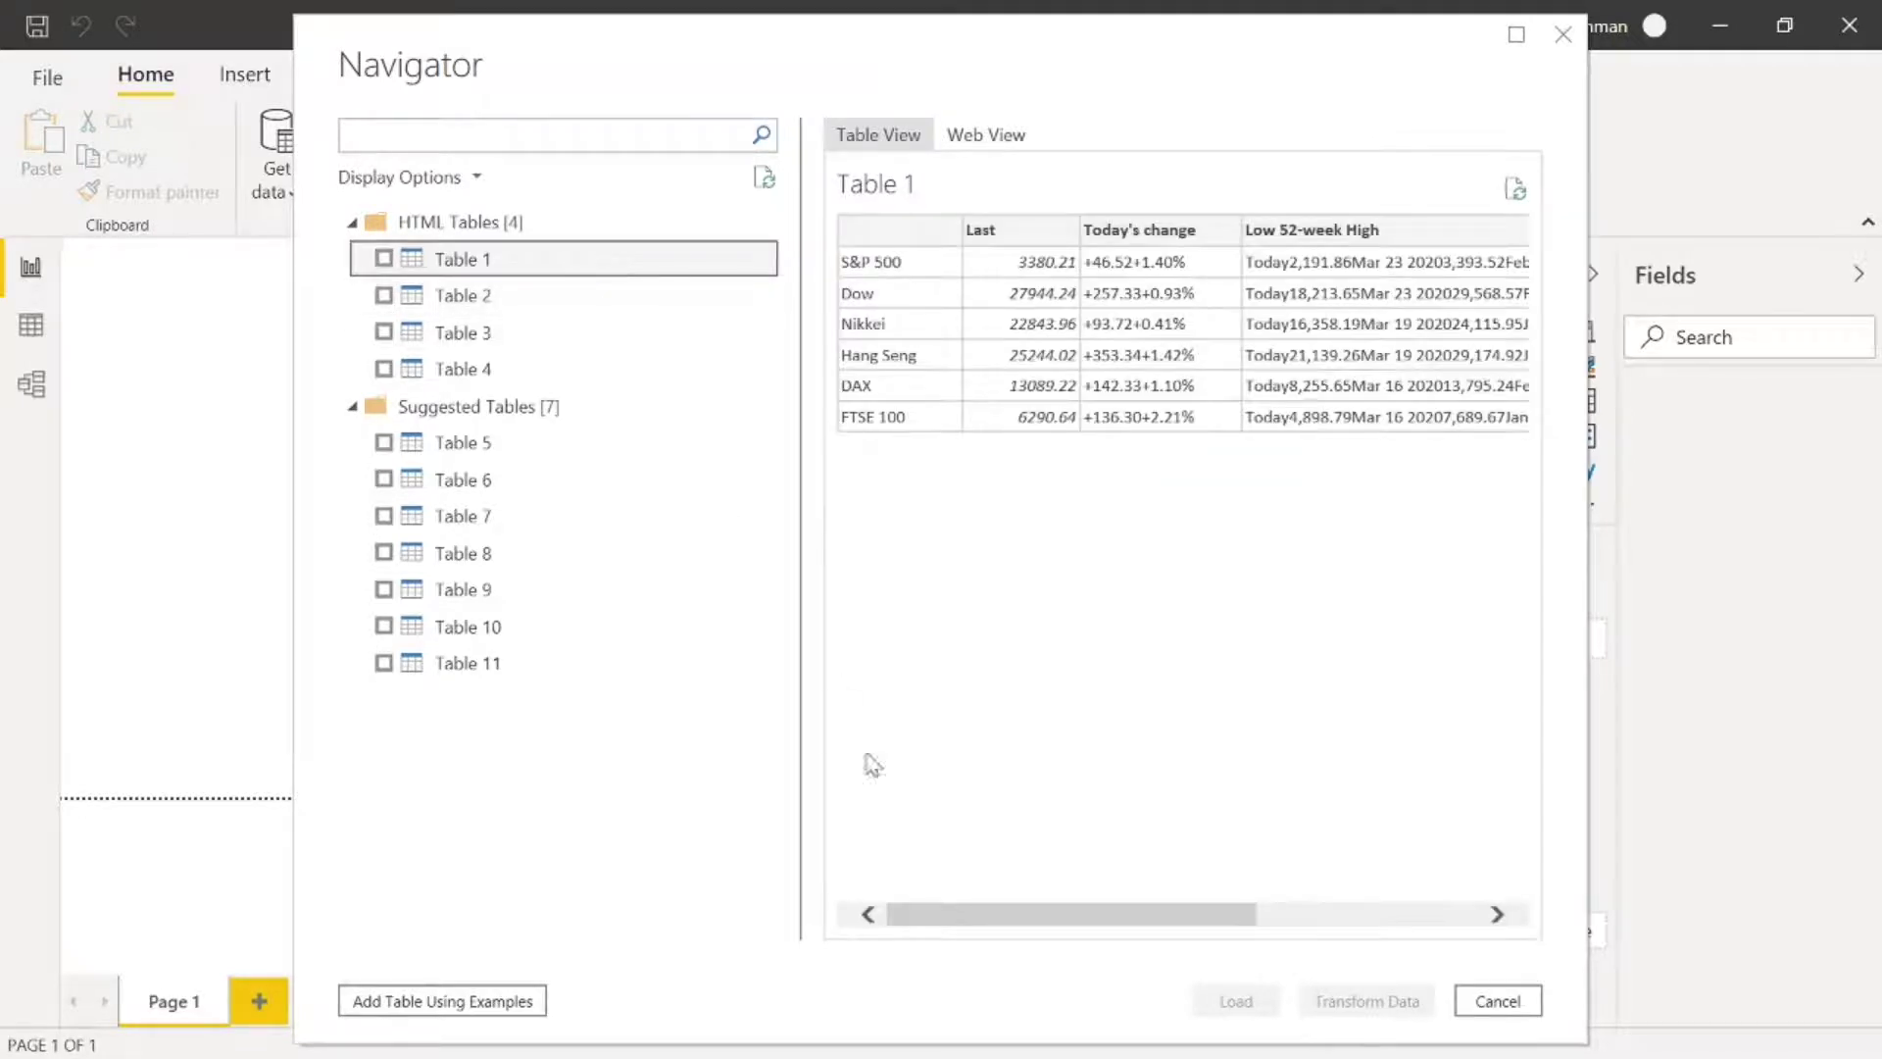
pyautogui.click(567, 299)
pyautogui.click(541, 345)
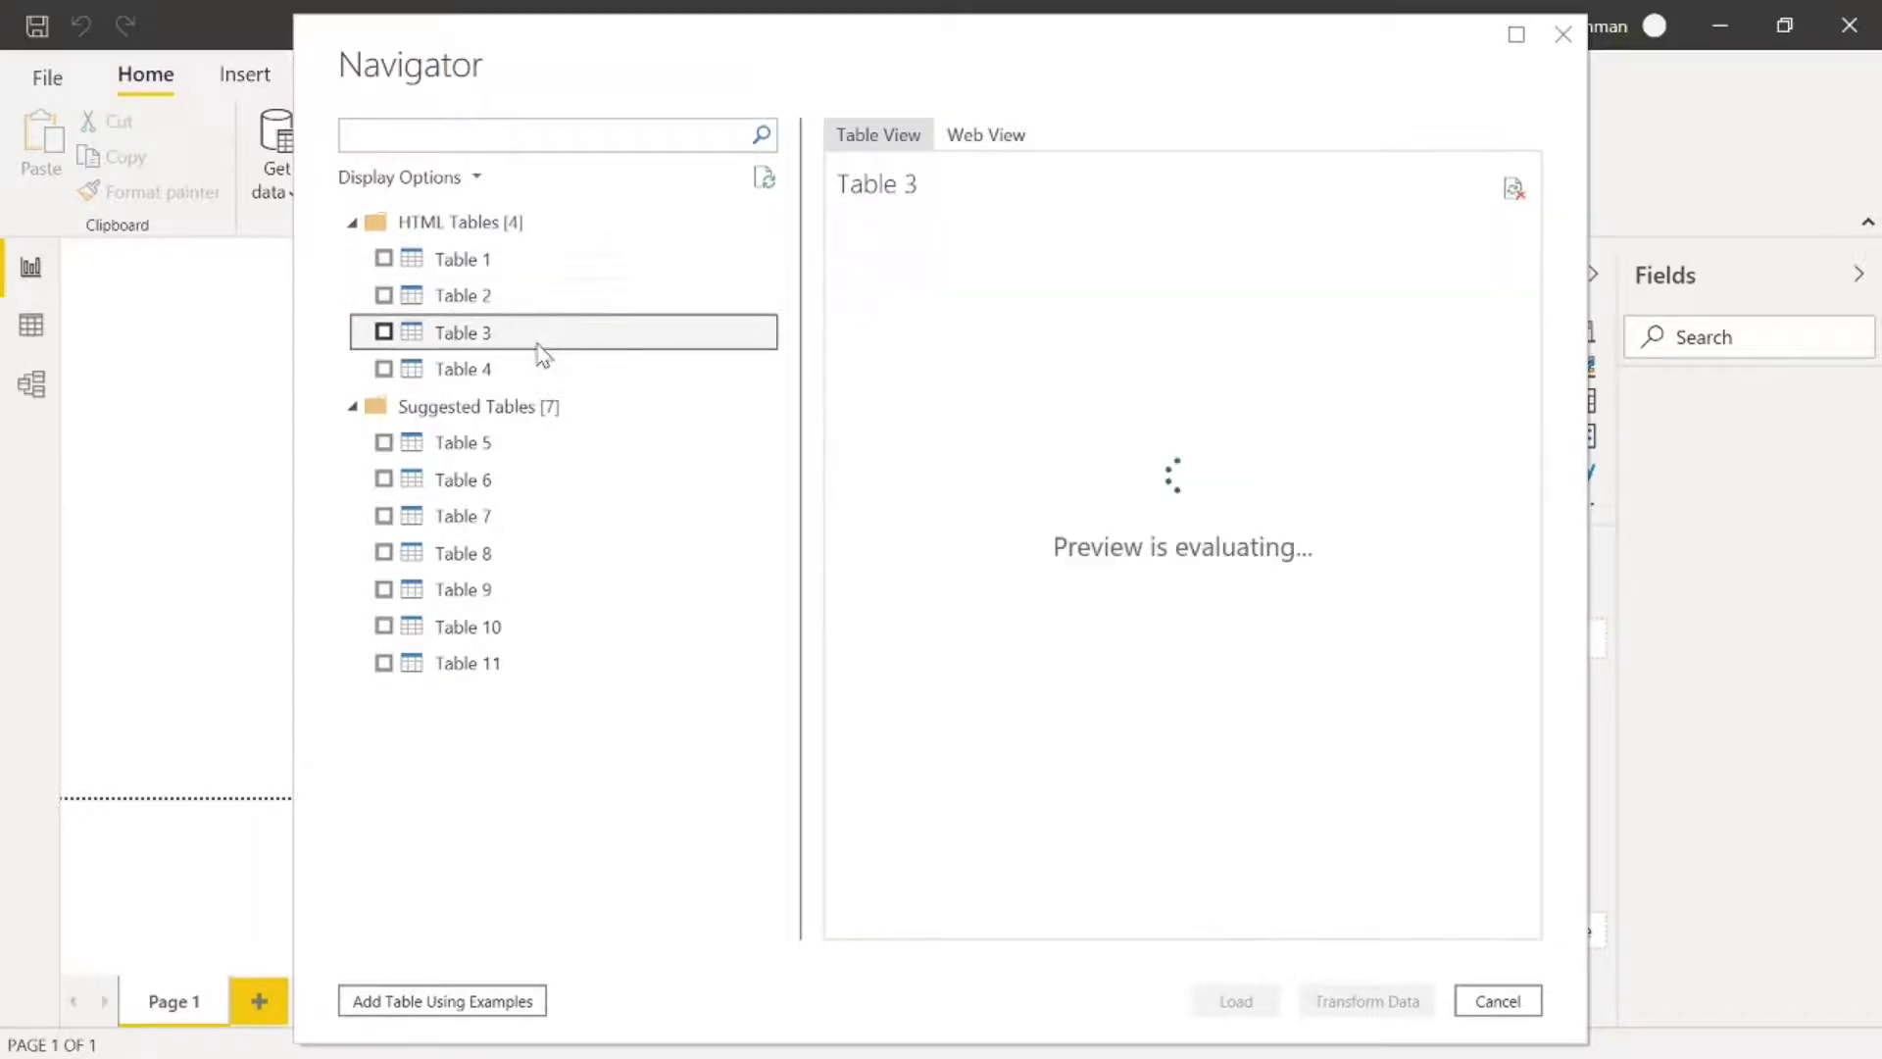
pyautogui.click(524, 375)
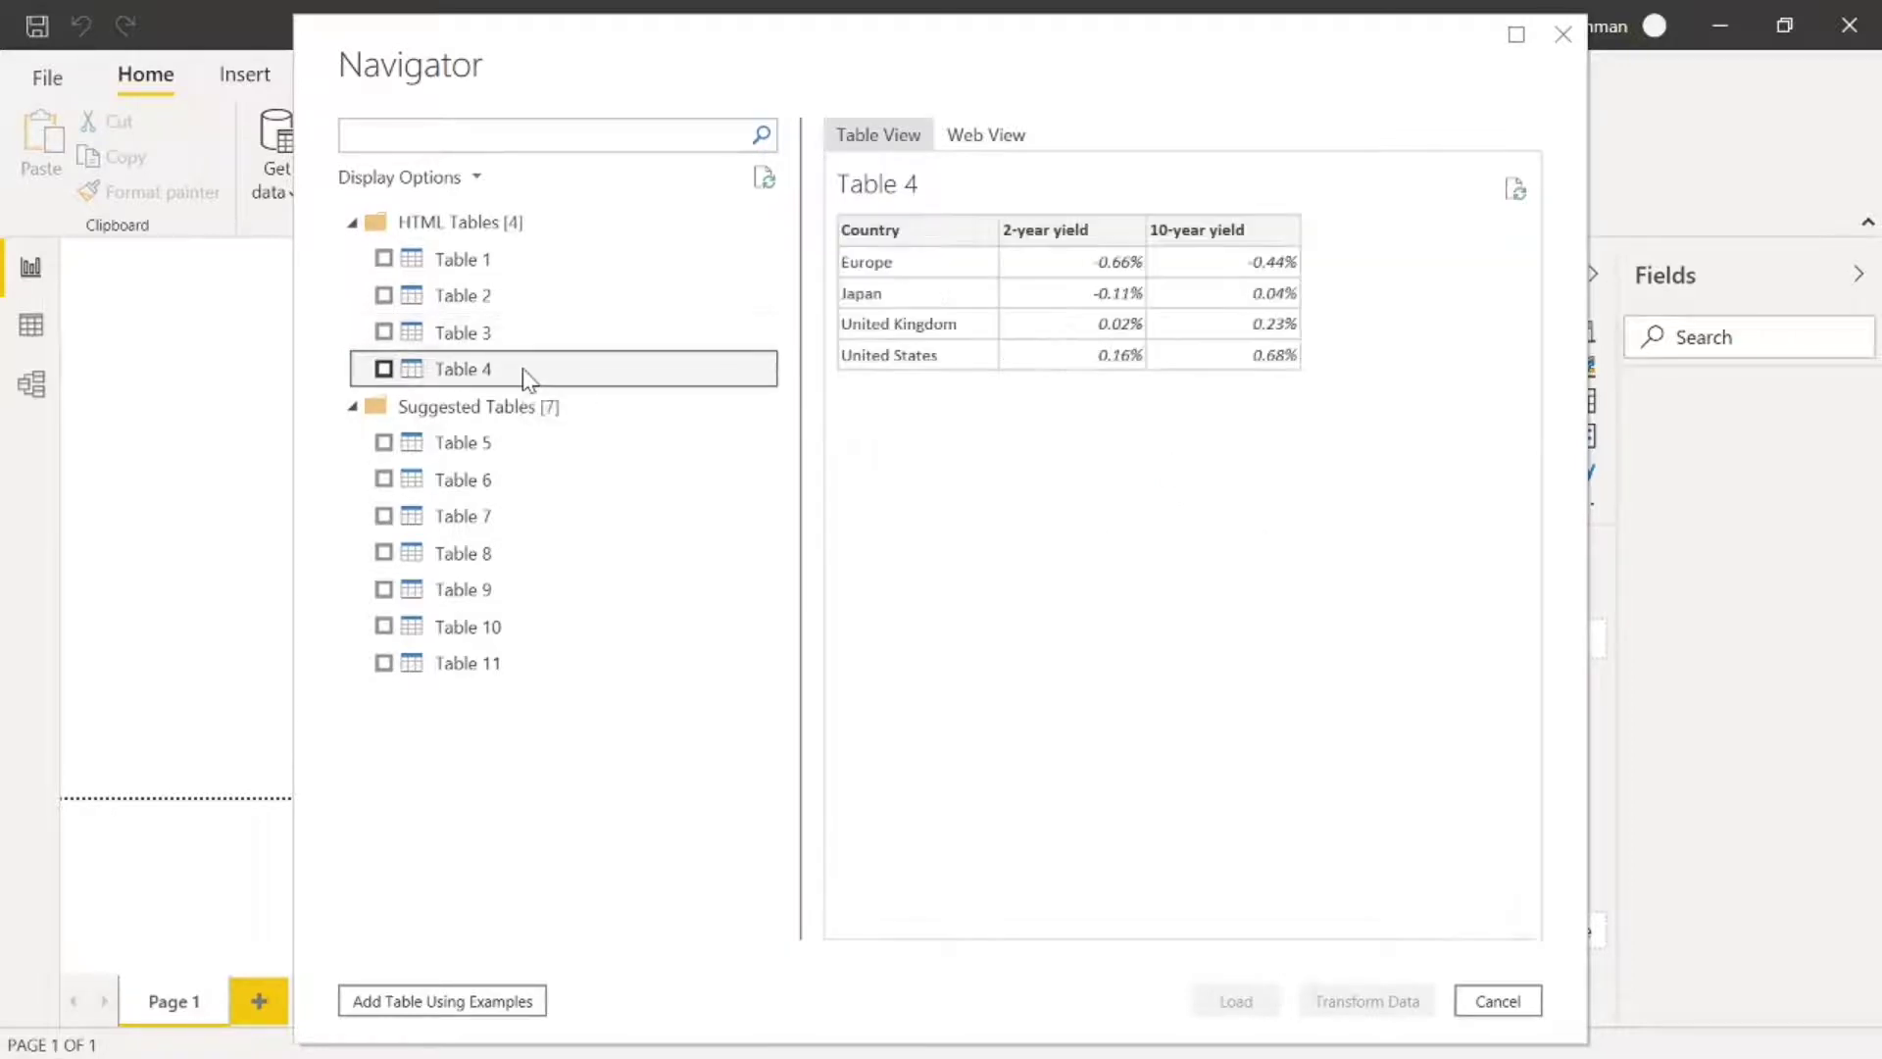
# - Choose Table 1 for import, open it in Power Query Editor and review its columns
pyautogui.click(509, 265)
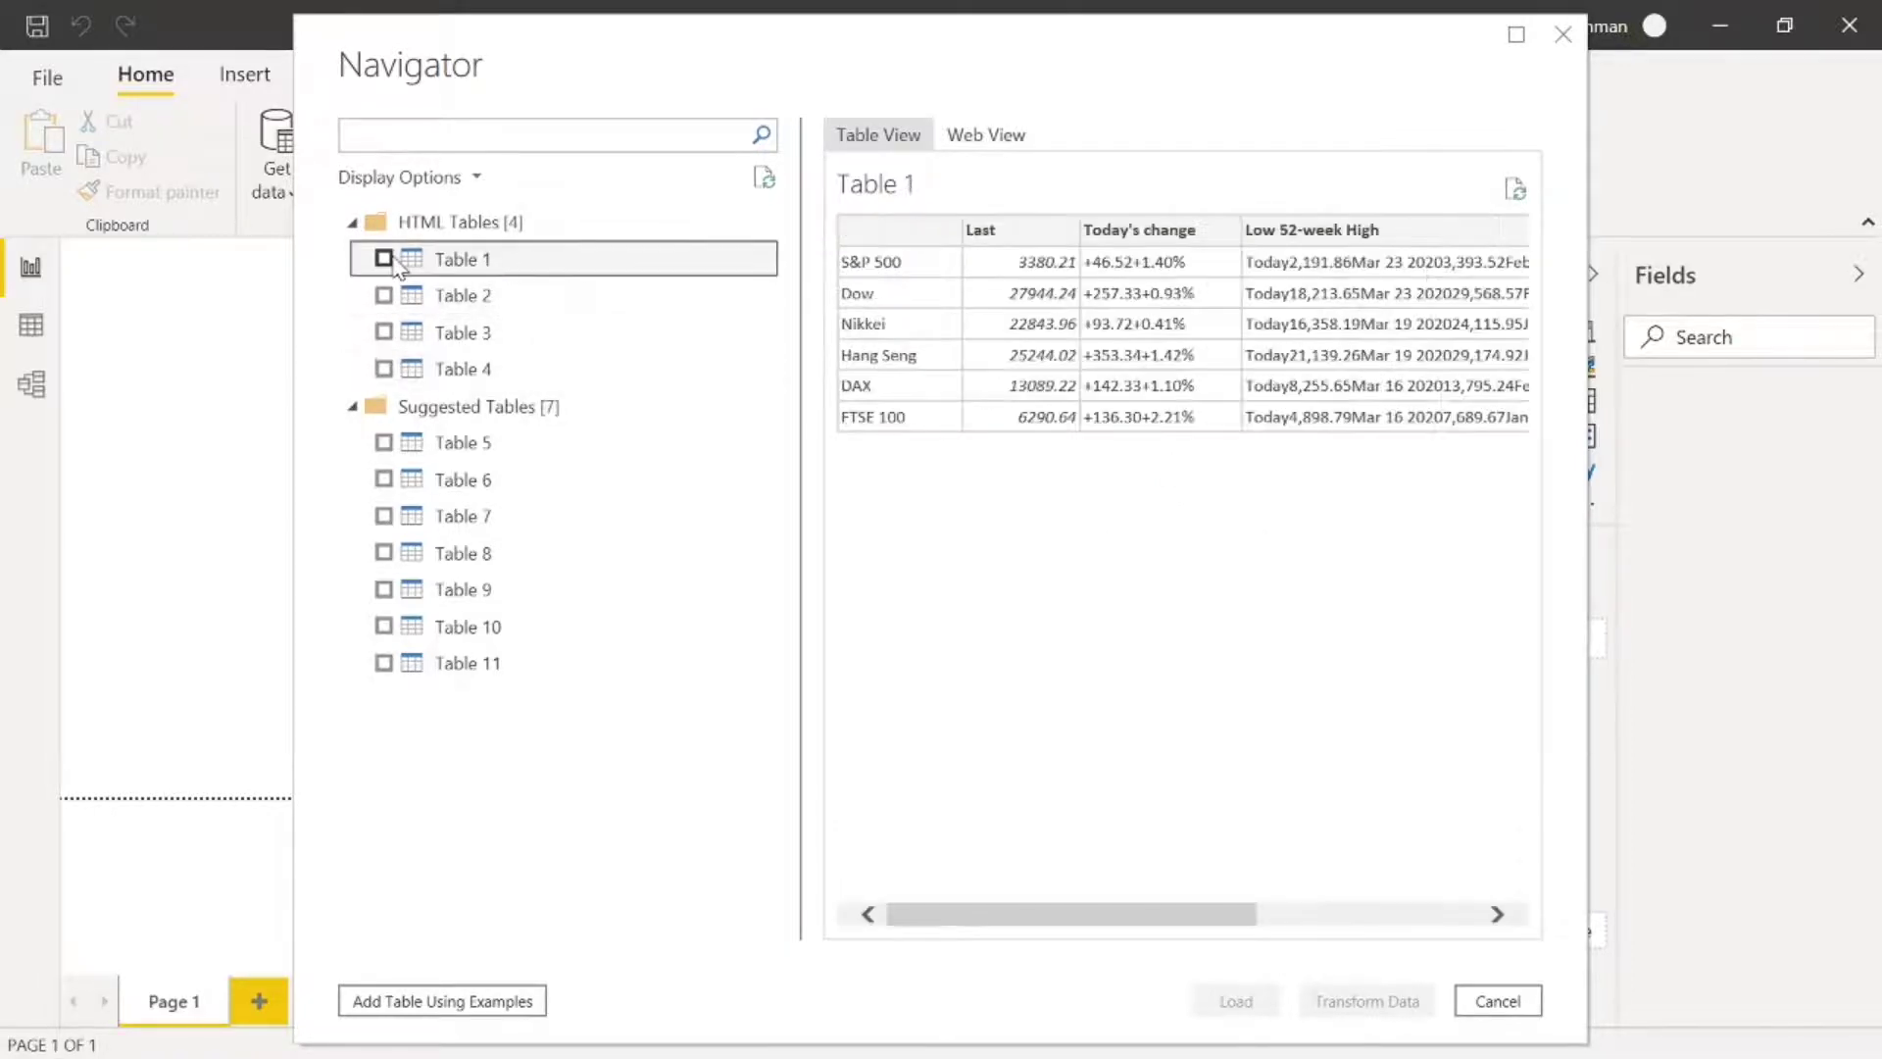
pyautogui.click(384, 258)
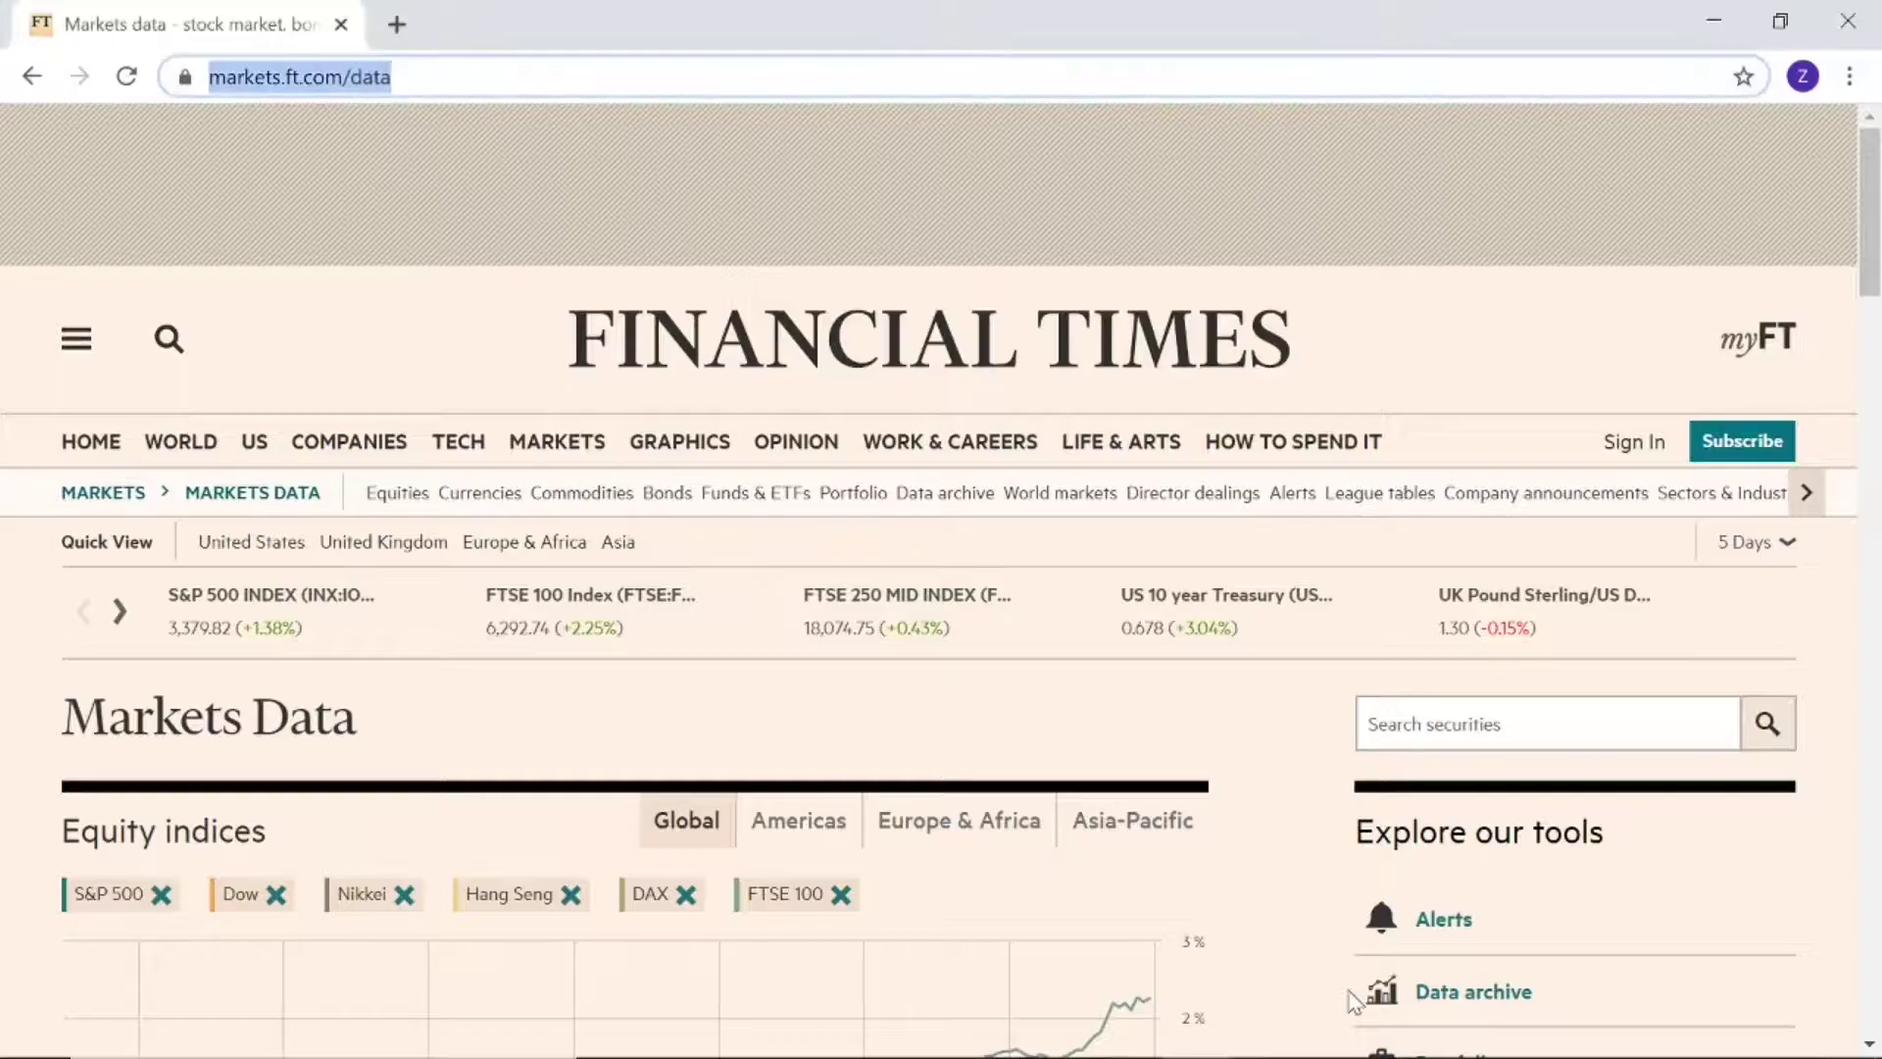
pyautogui.moveTo(1273, 660)
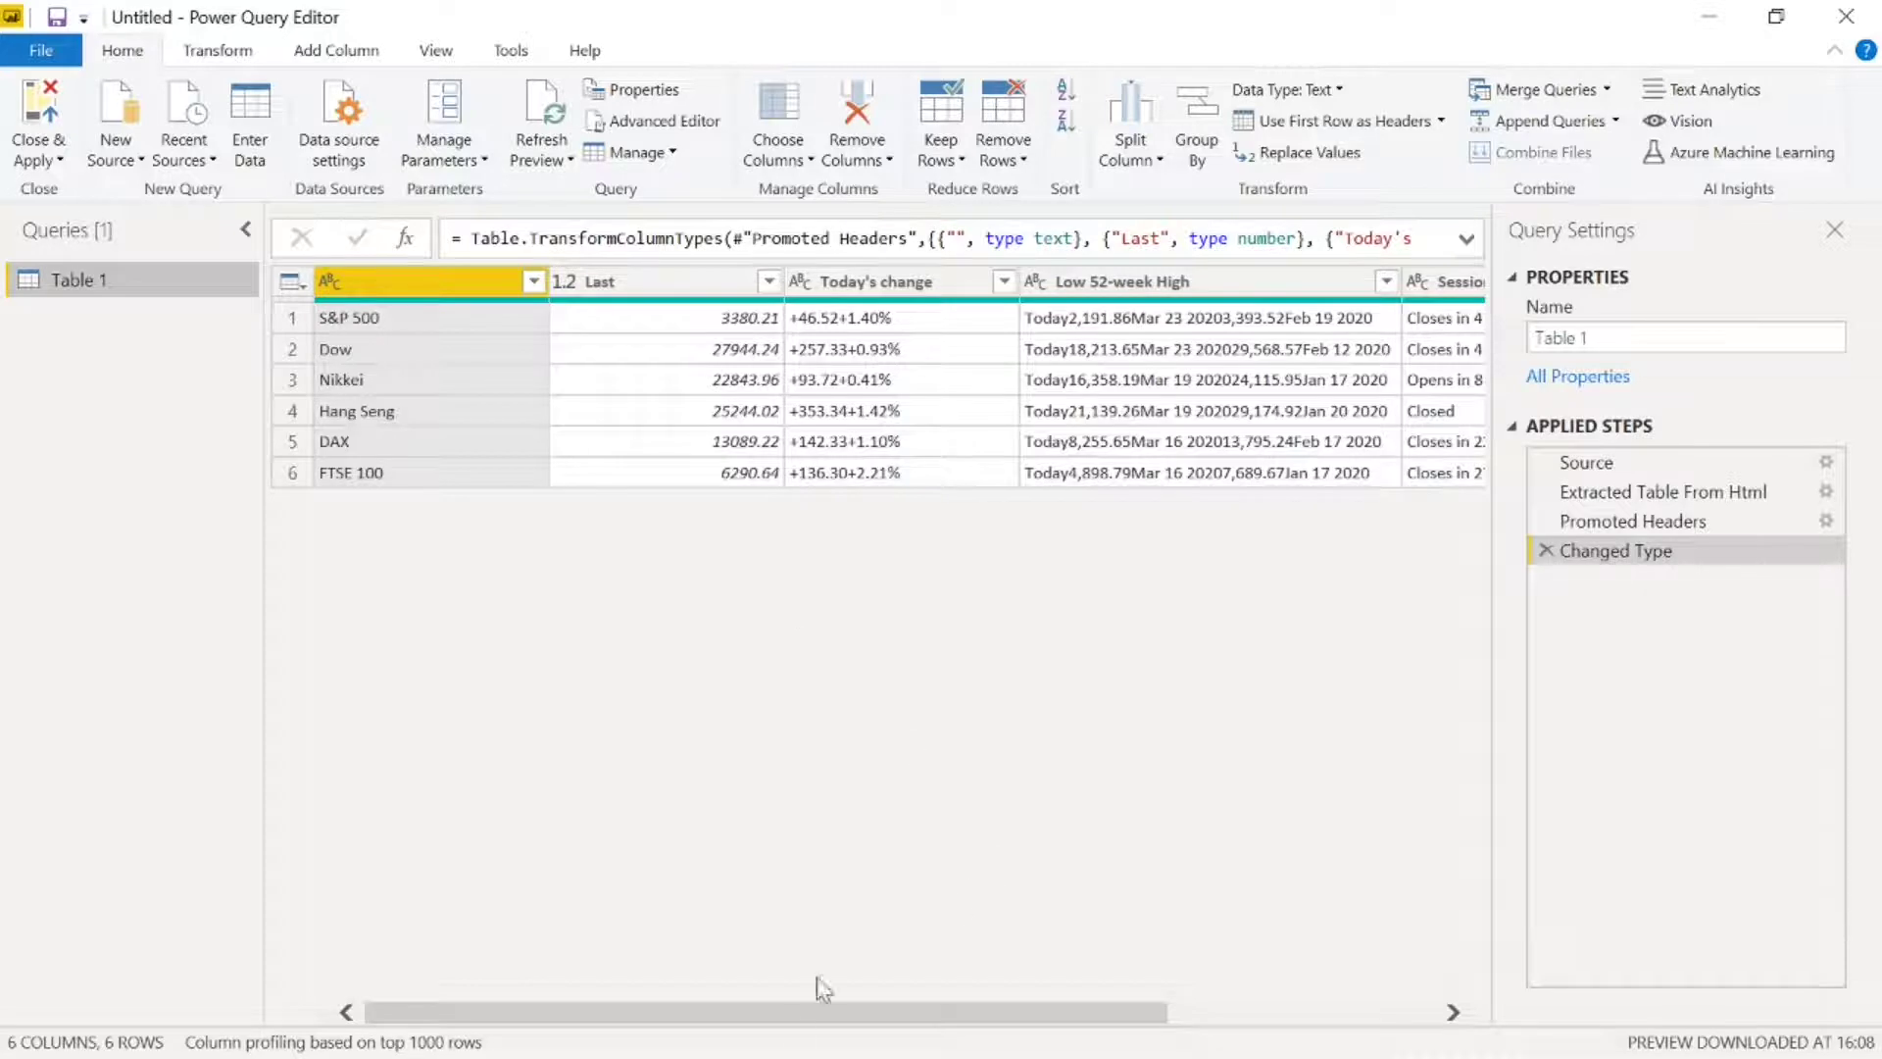
pyautogui.moveTo(789, 1015); pyautogui.dragTo(821, 1039)
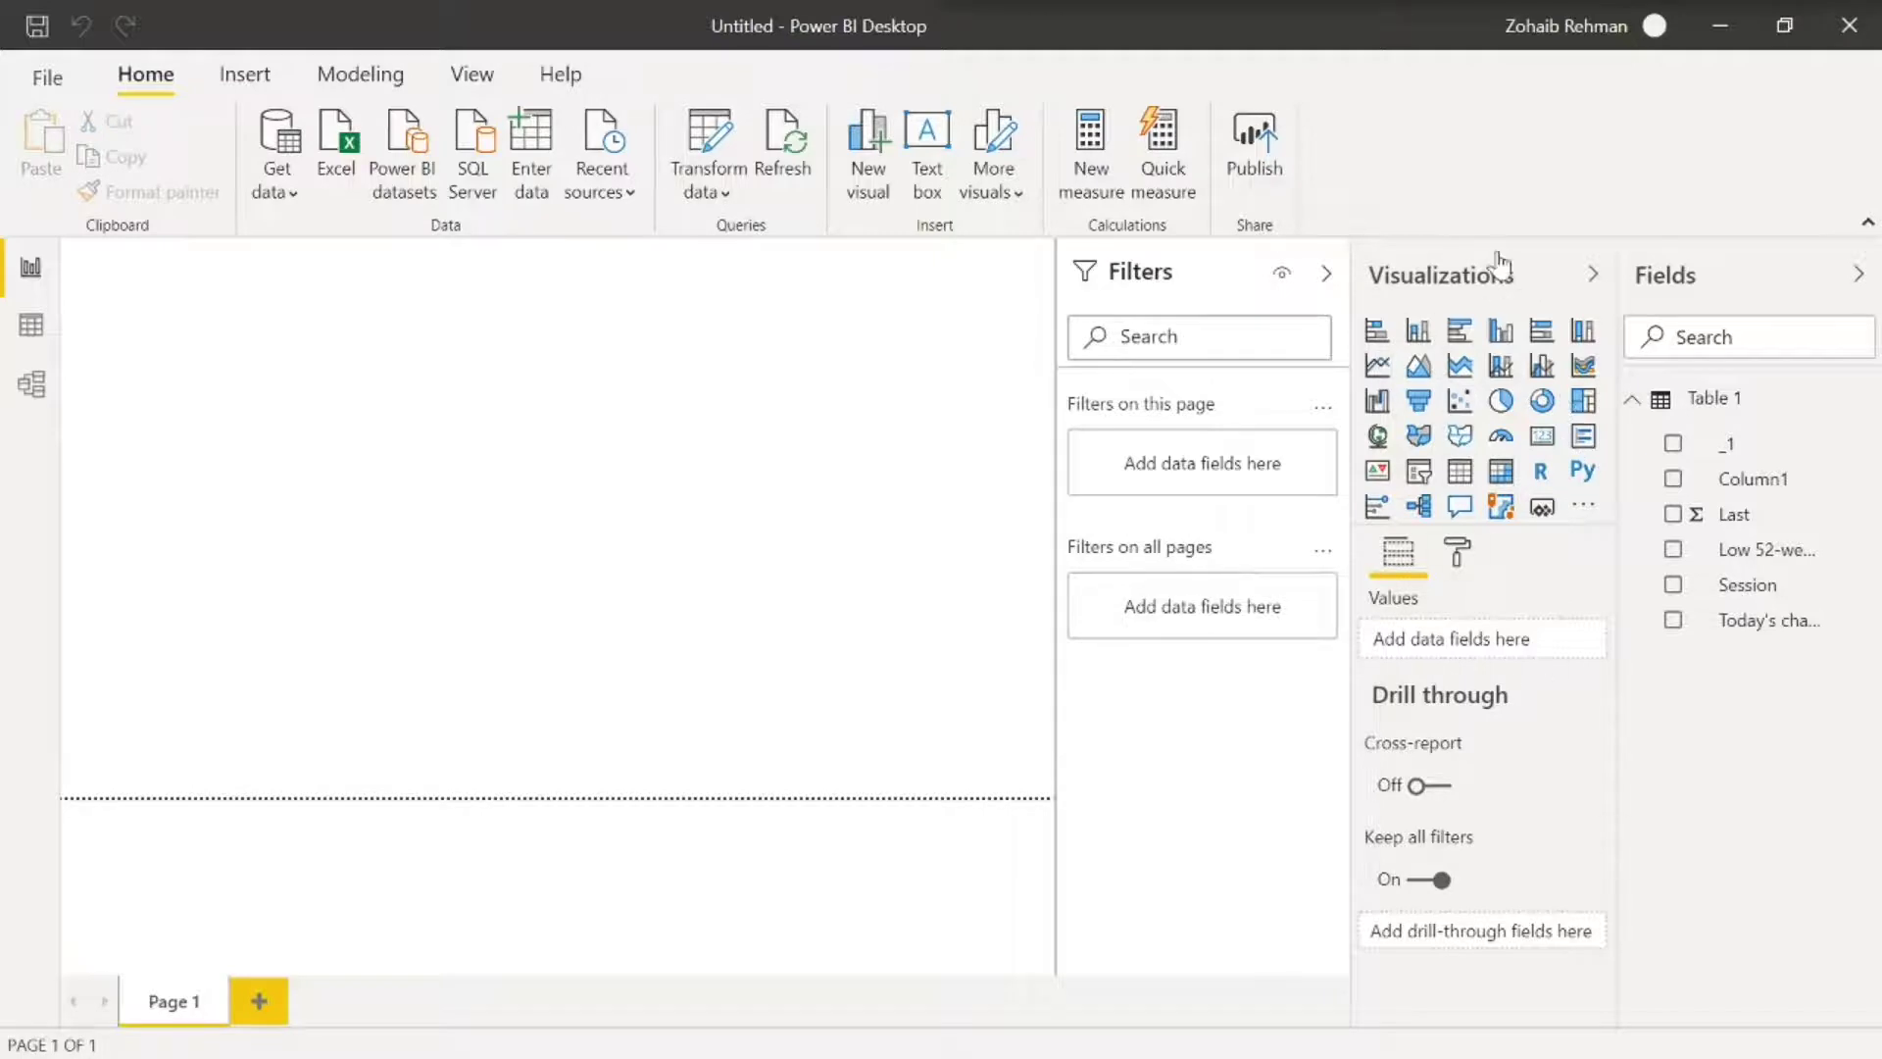
# - Search AppSource for "scroller" and import the Scroller custom visual into the report
pyautogui.click(1582, 507)
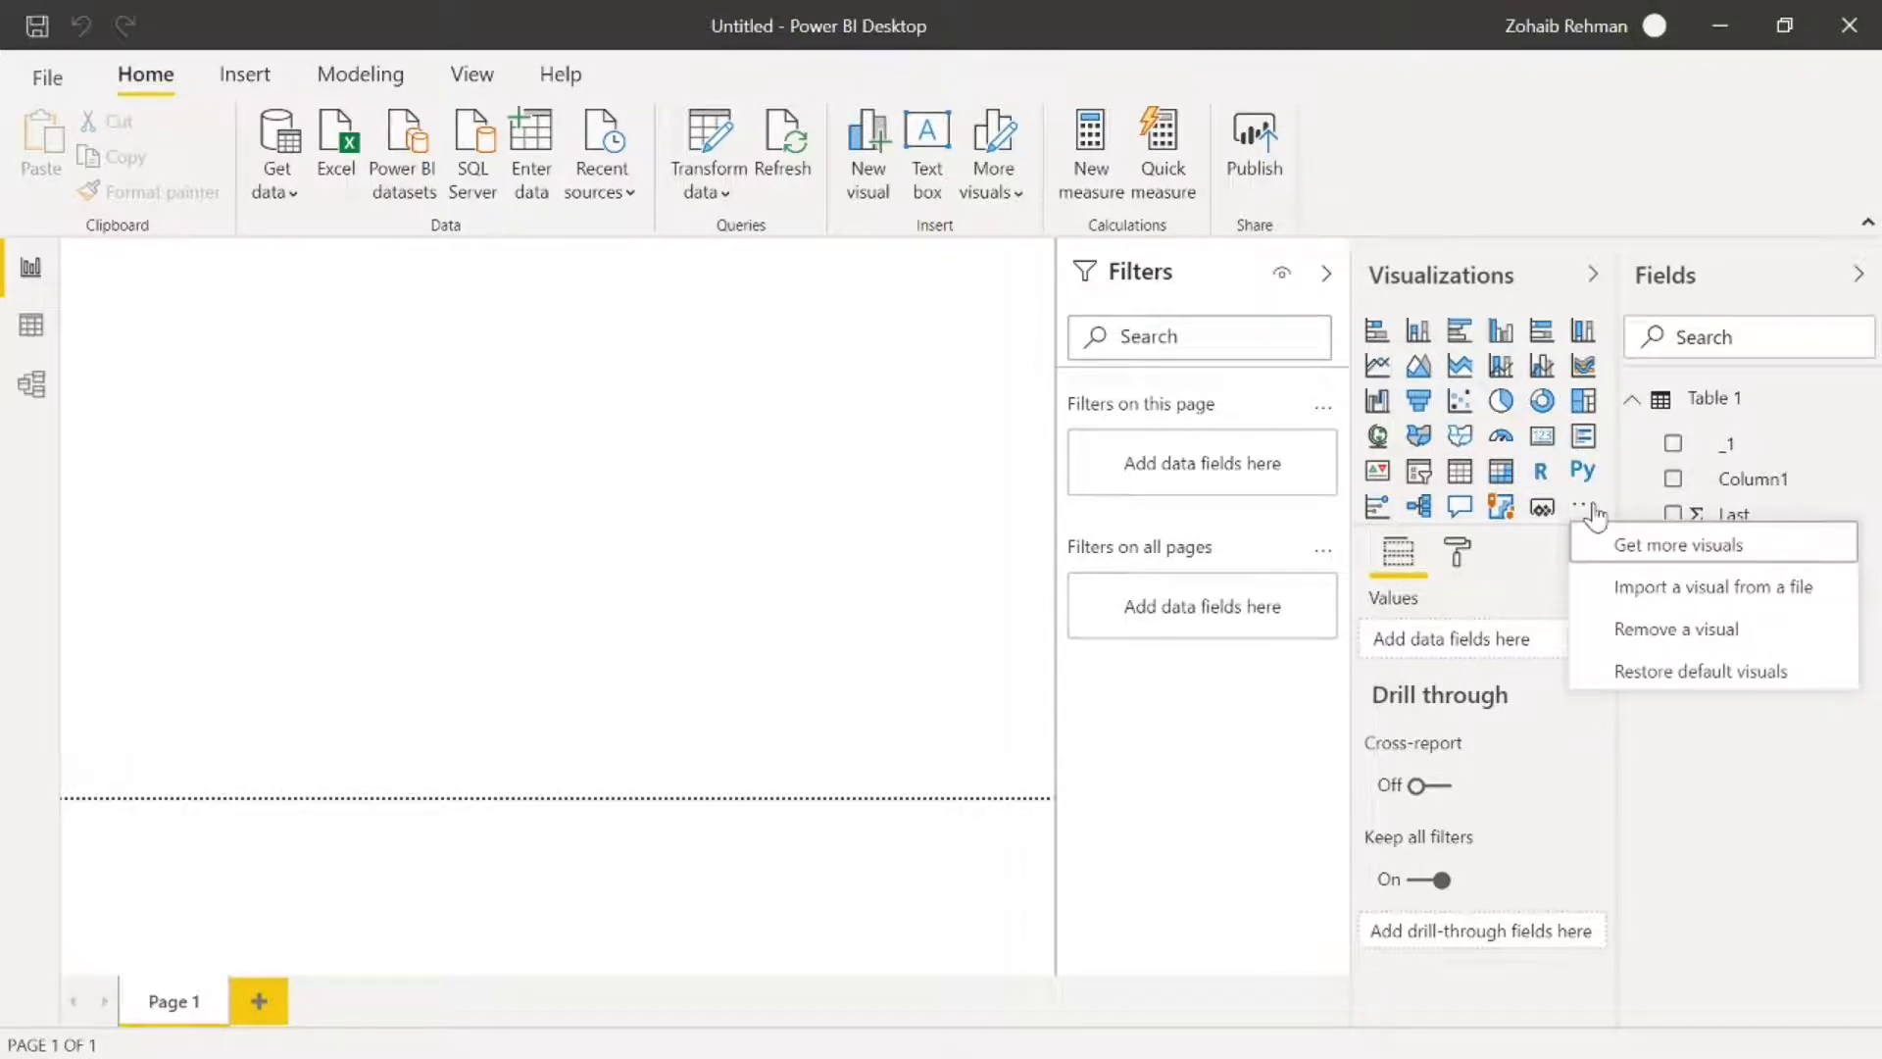
pyautogui.click(1607, 541)
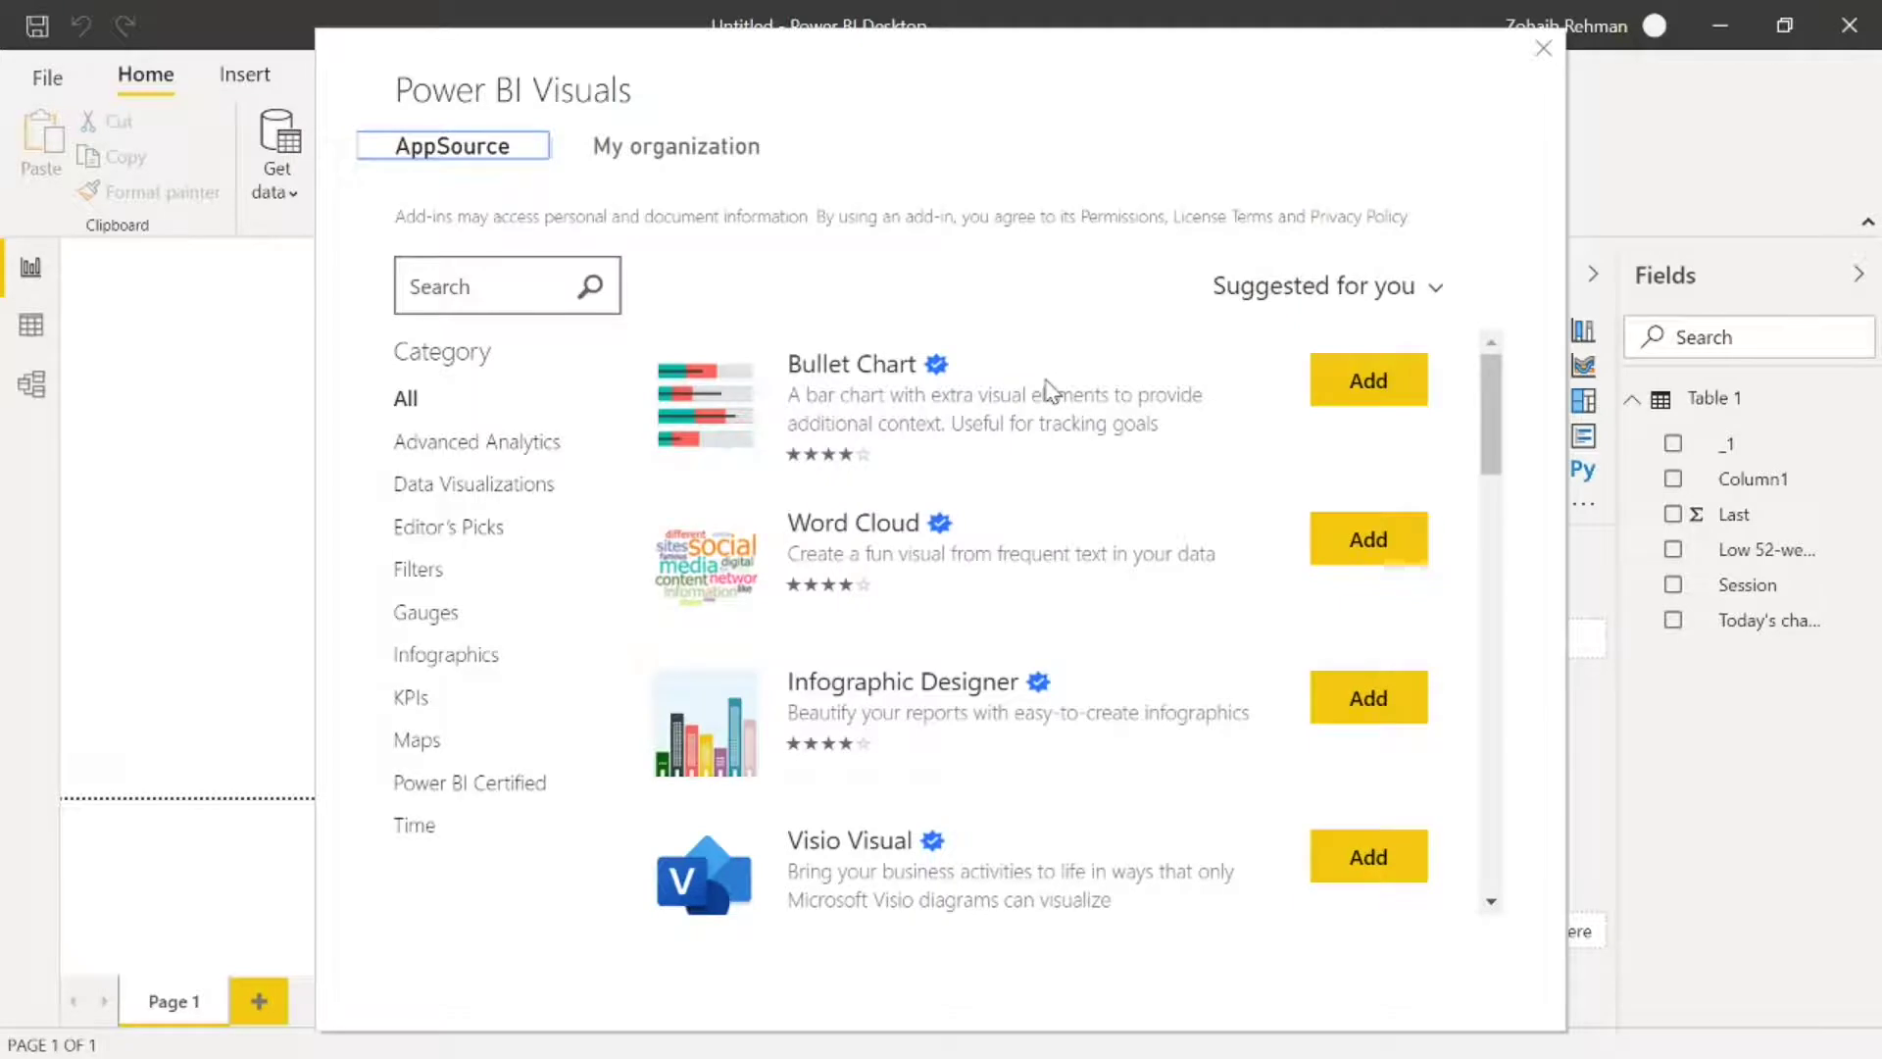
pyautogui.click(514, 299)
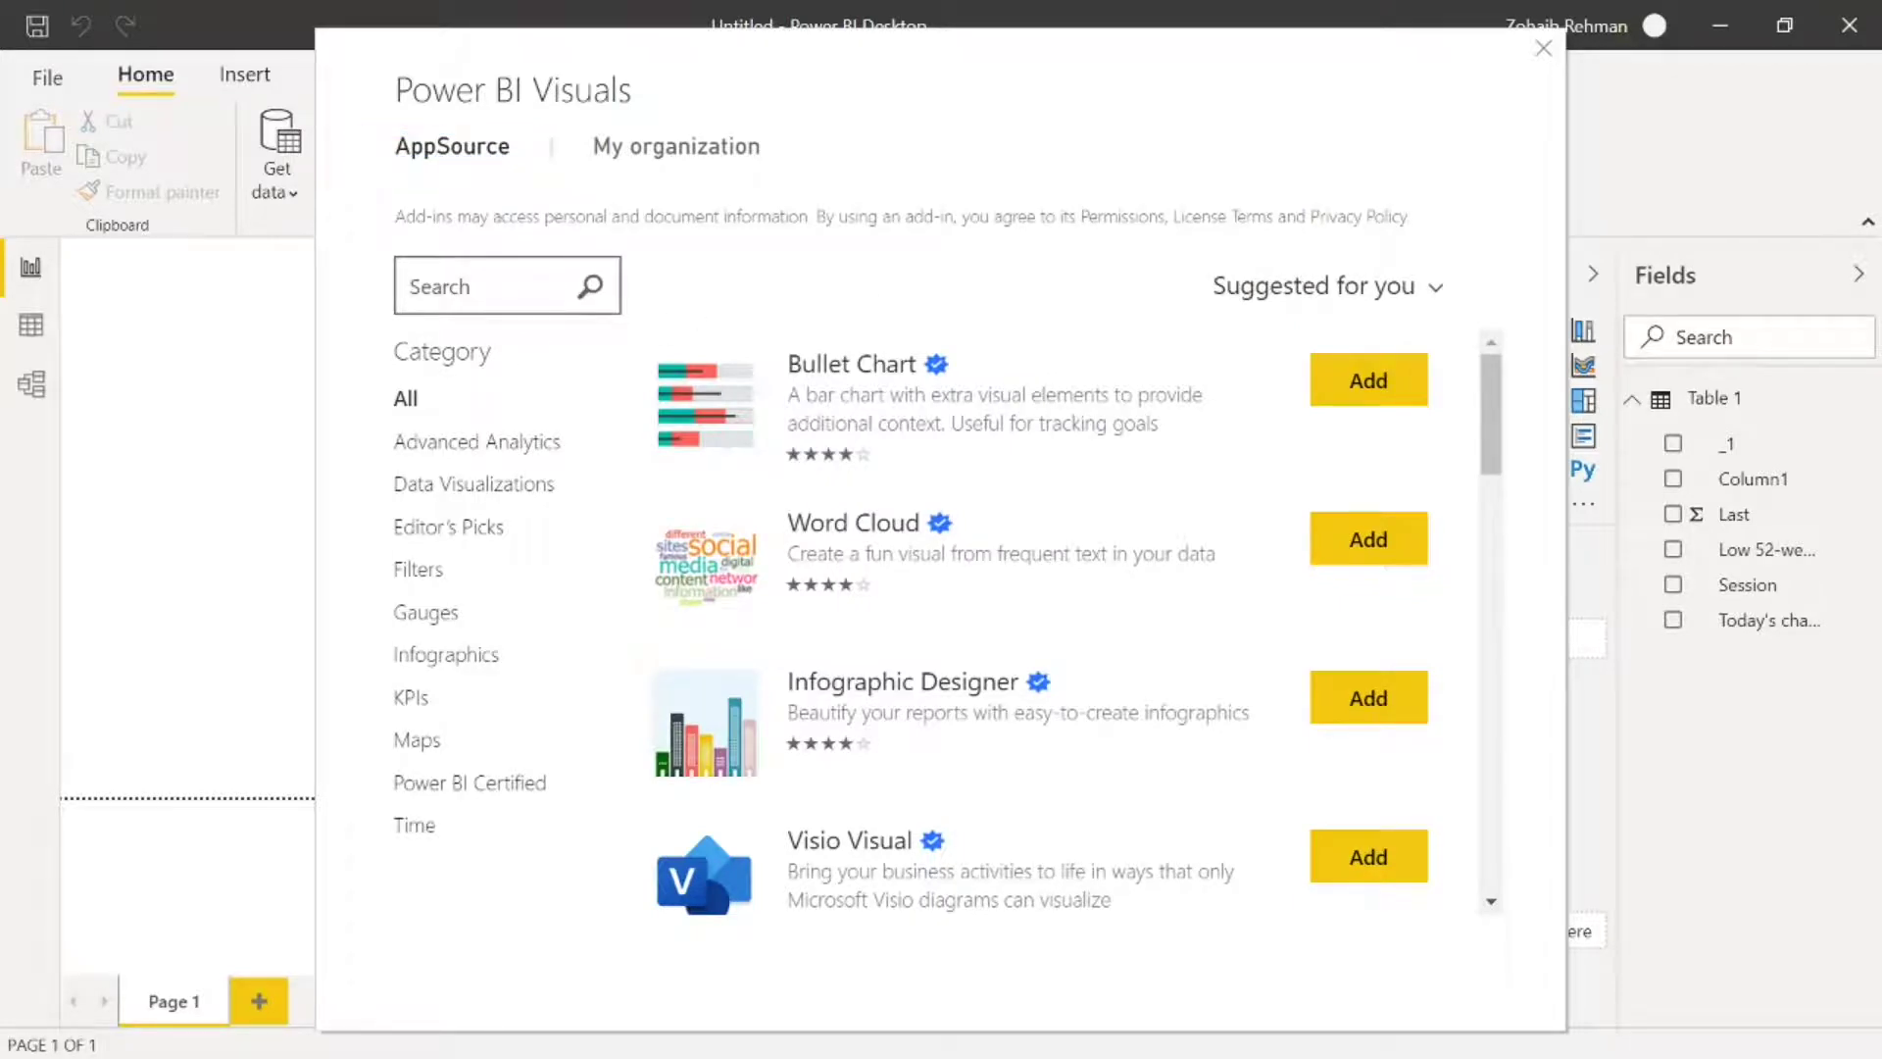
pyautogui.write('scroller')
pyautogui.click(591, 288)
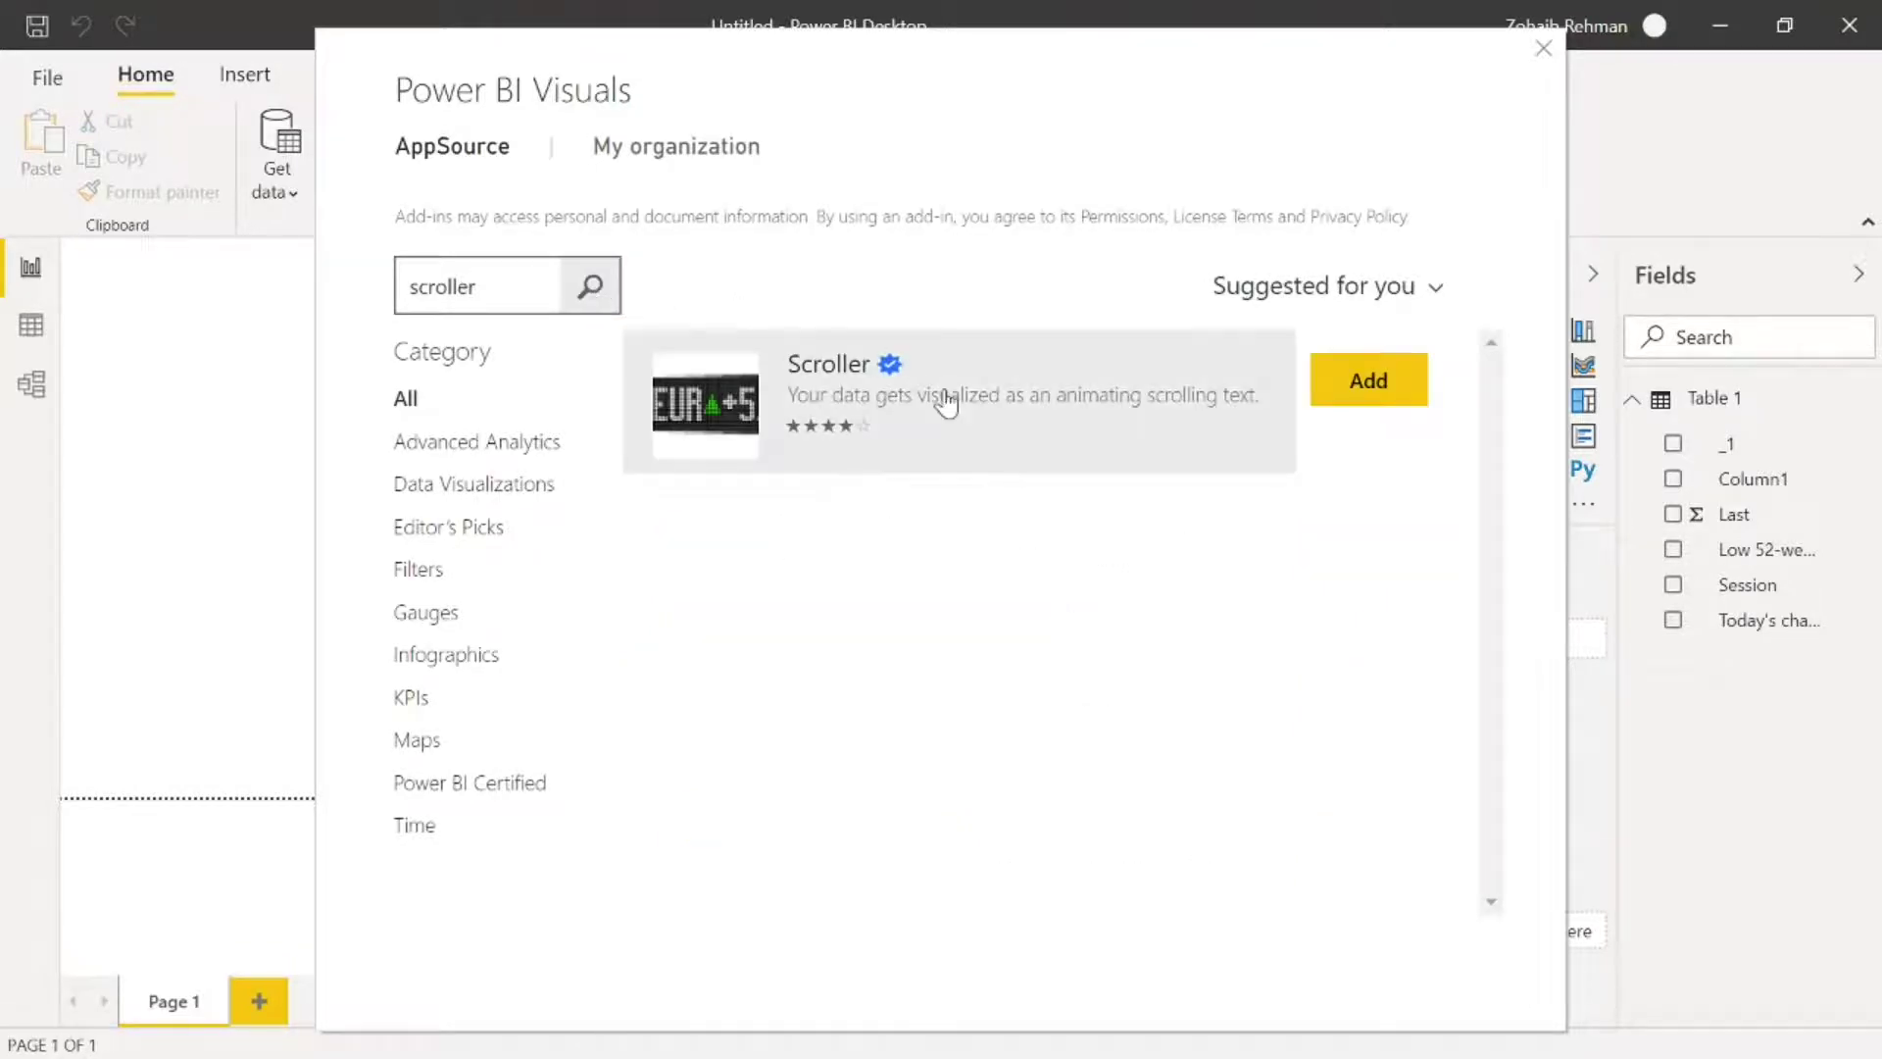
pyautogui.click(1369, 398)
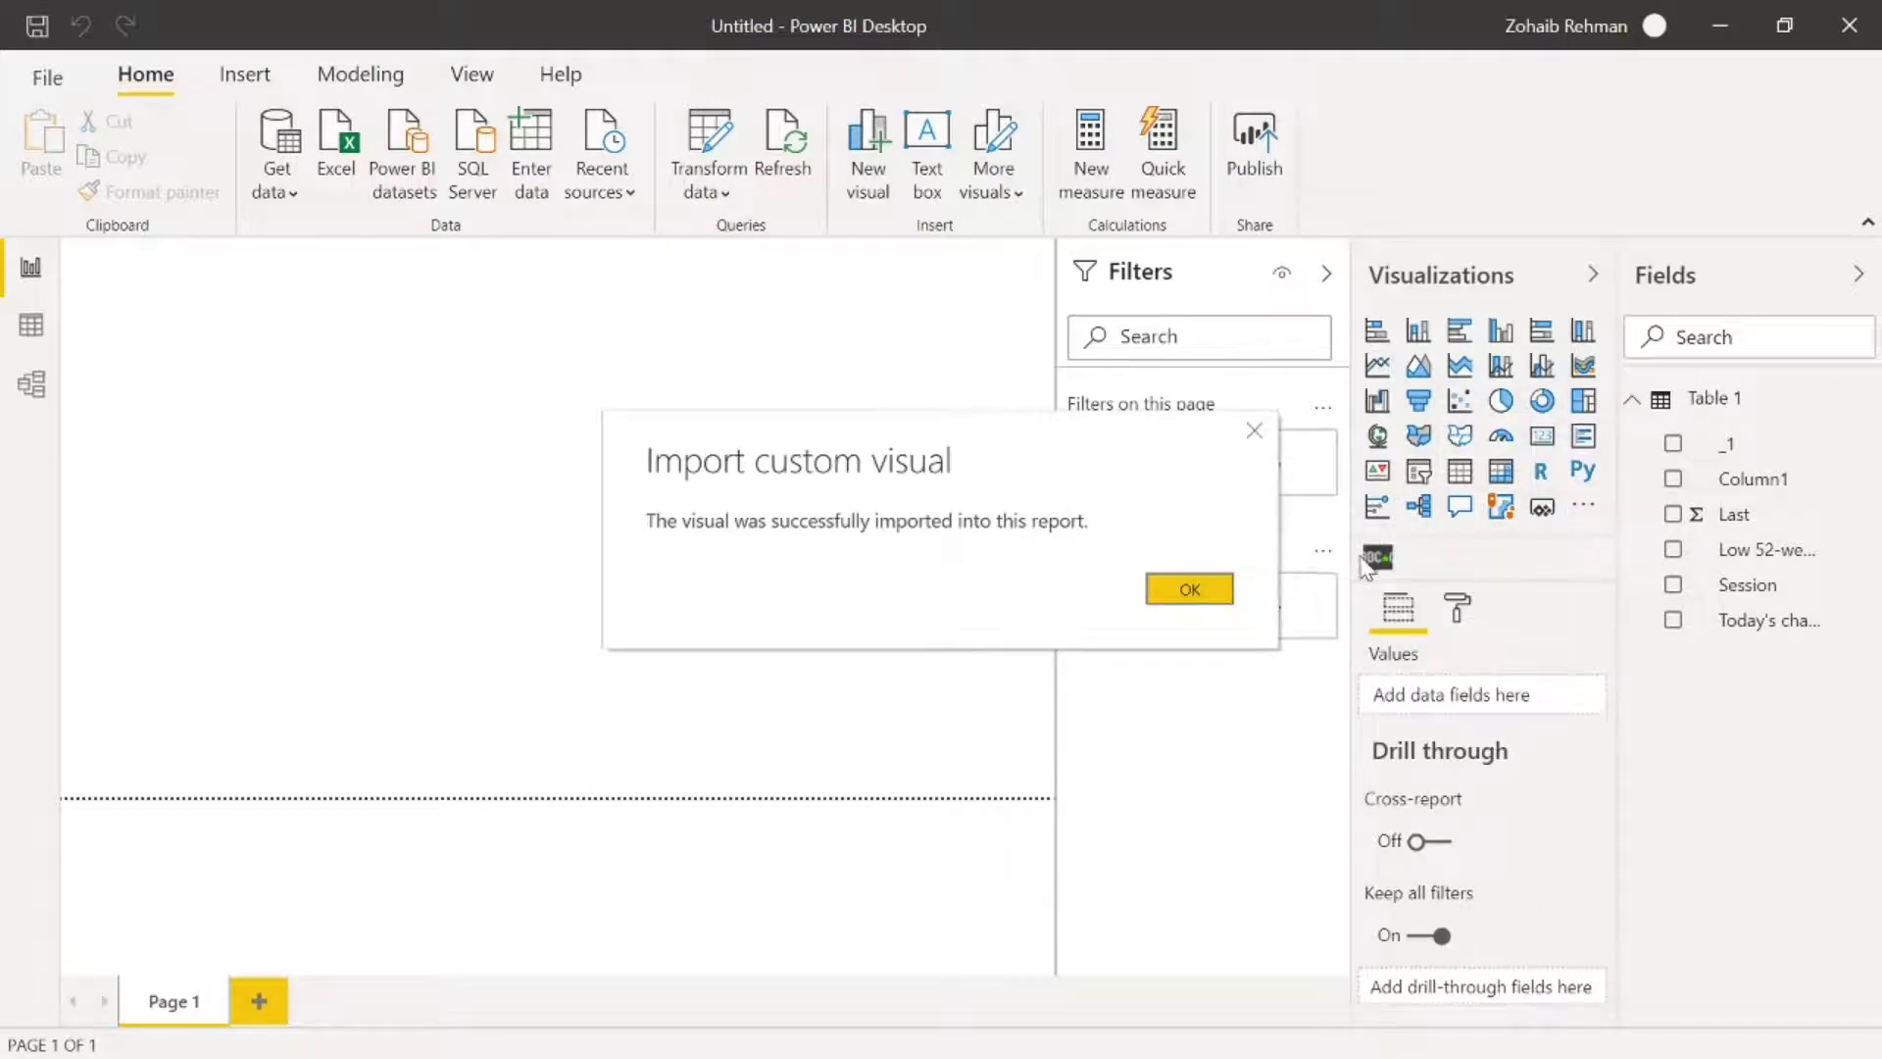
pyautogui.click(1199, 591)
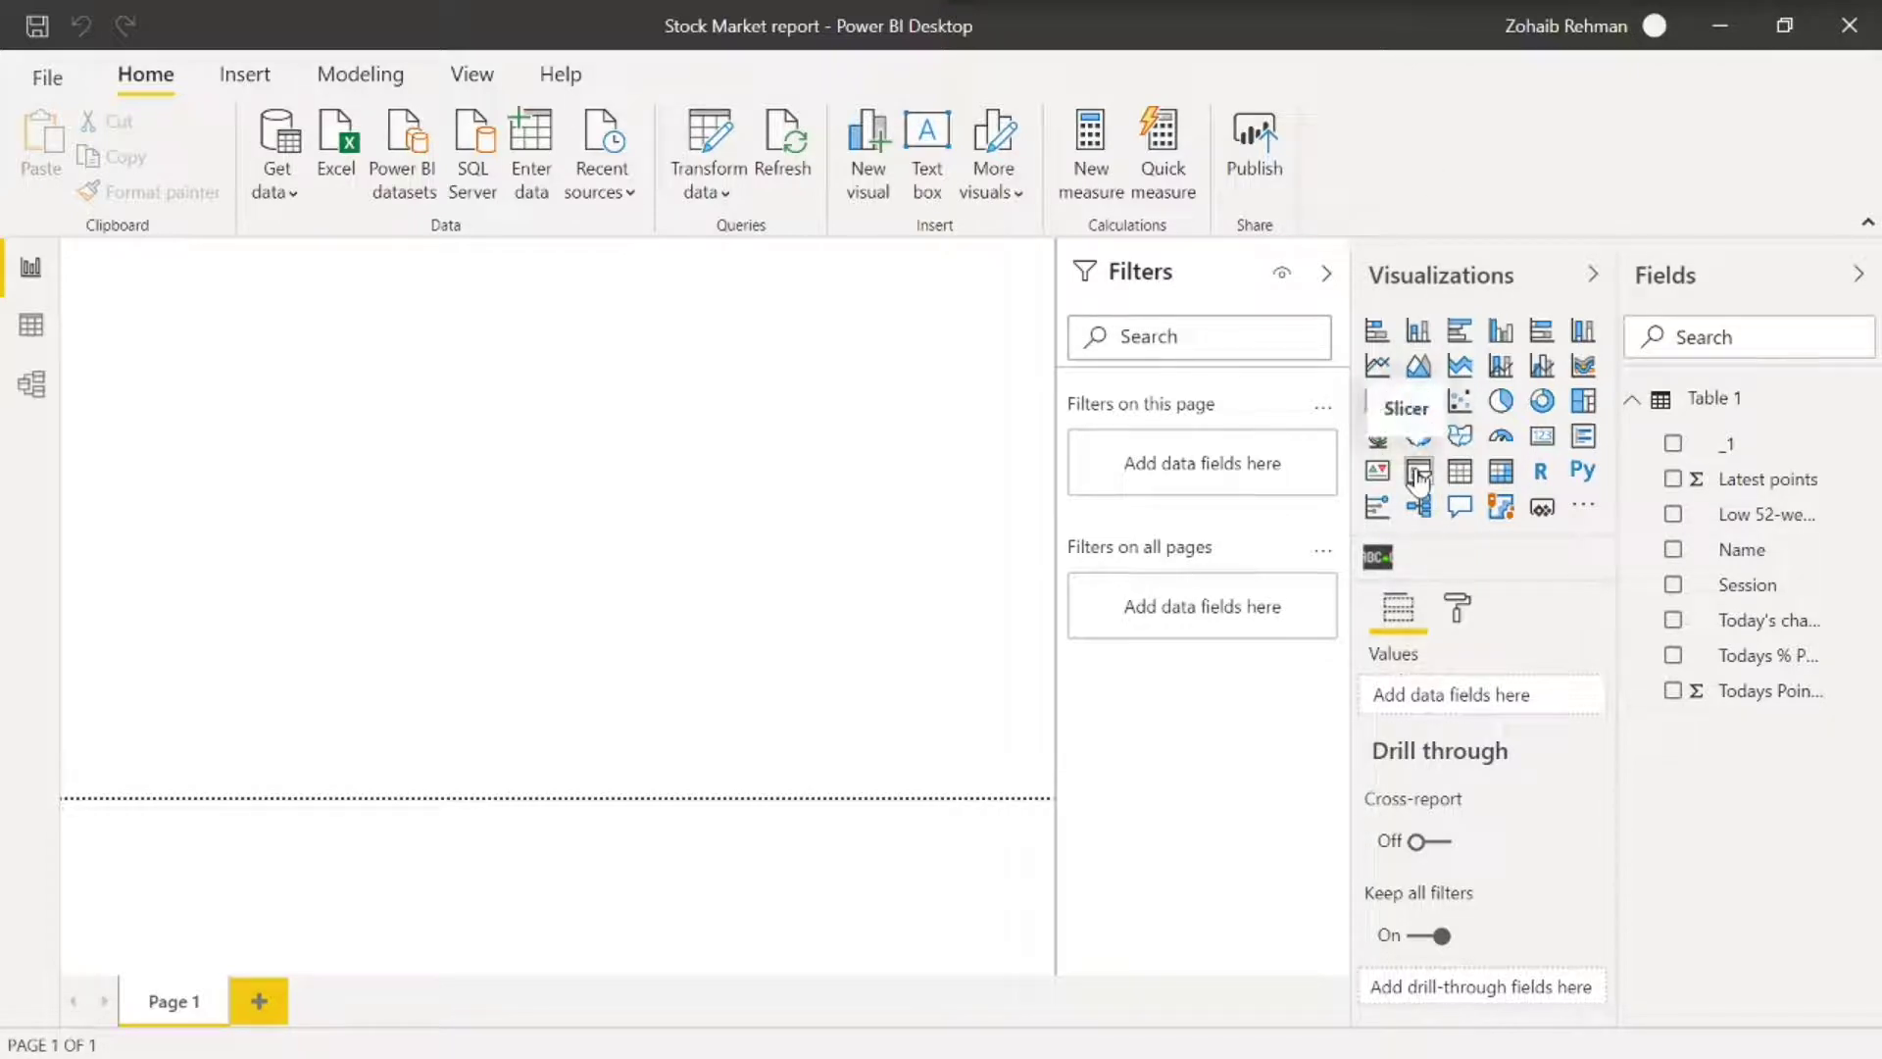
# - Insert a Scroller visual on Page 1 of the Stock Market report and stretch it across most of the page width
pyautogui.click(1378, 559)
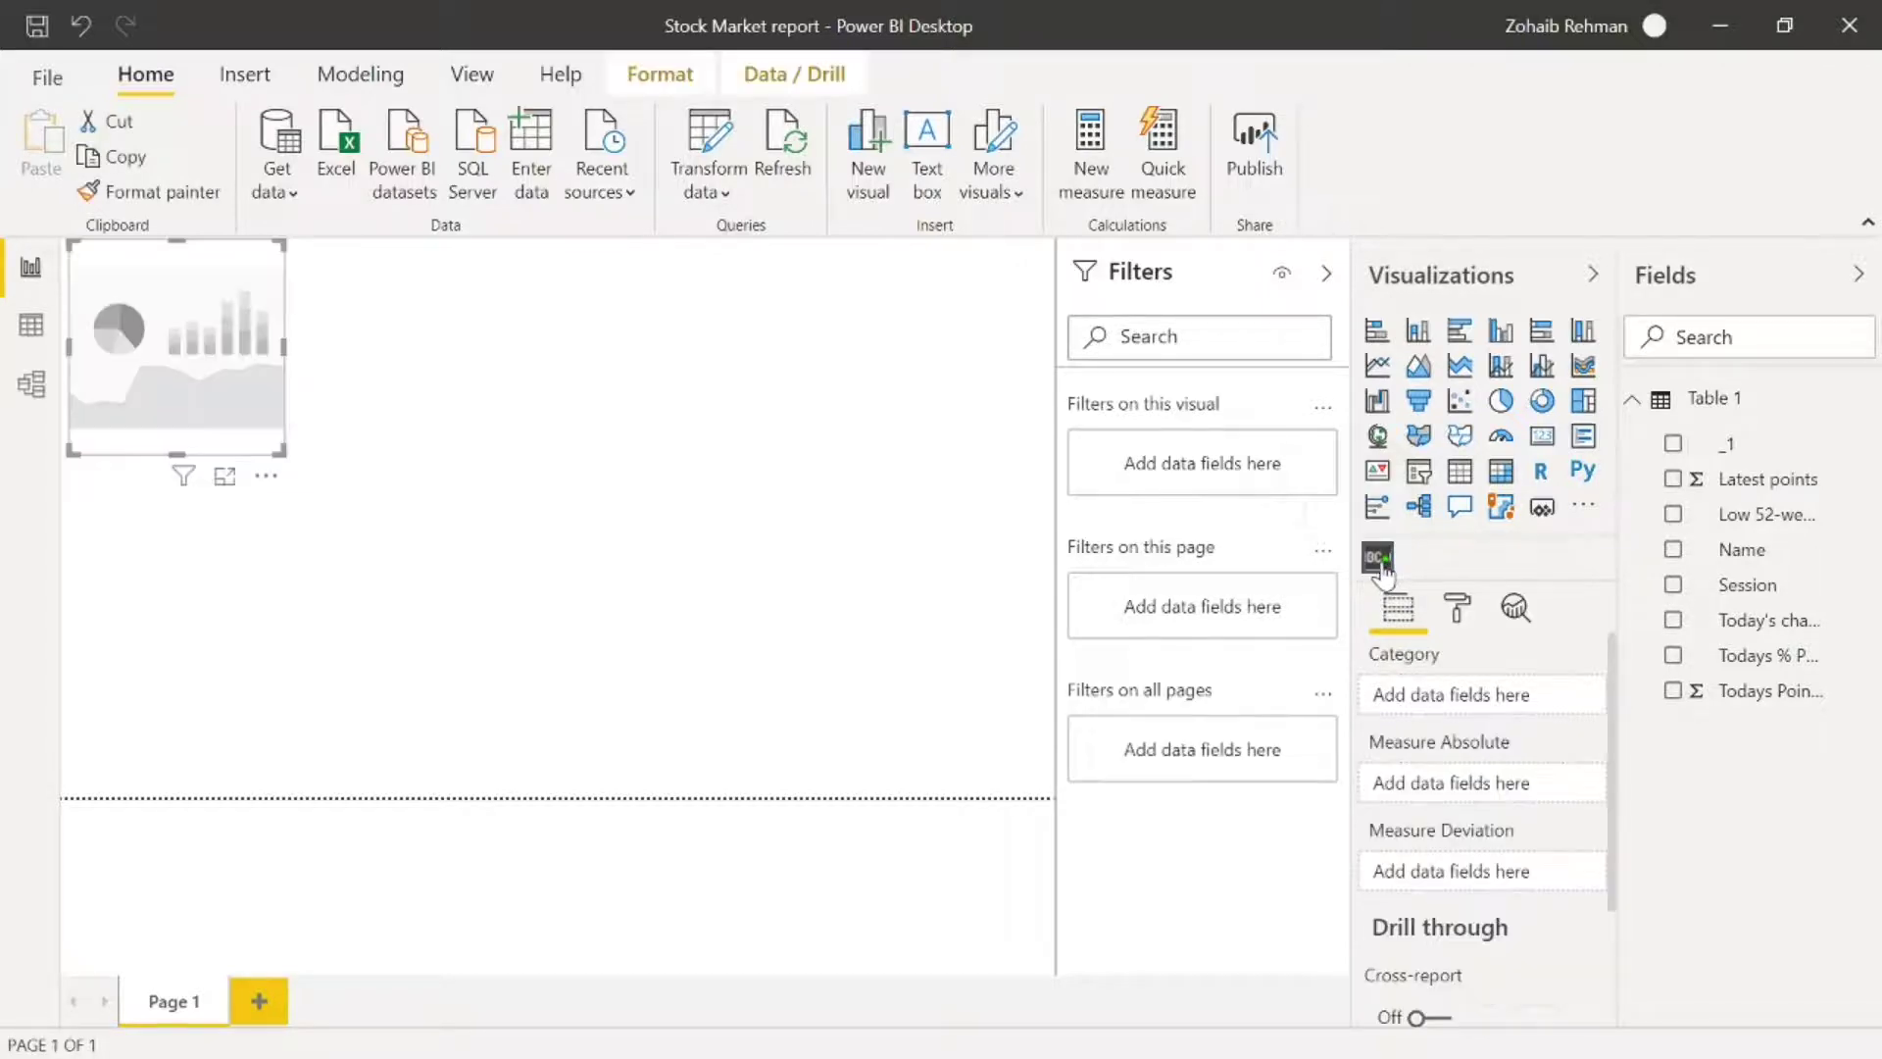
pyautogui.moveTo(279, 450); pyautogui.dragTo(865, 485)
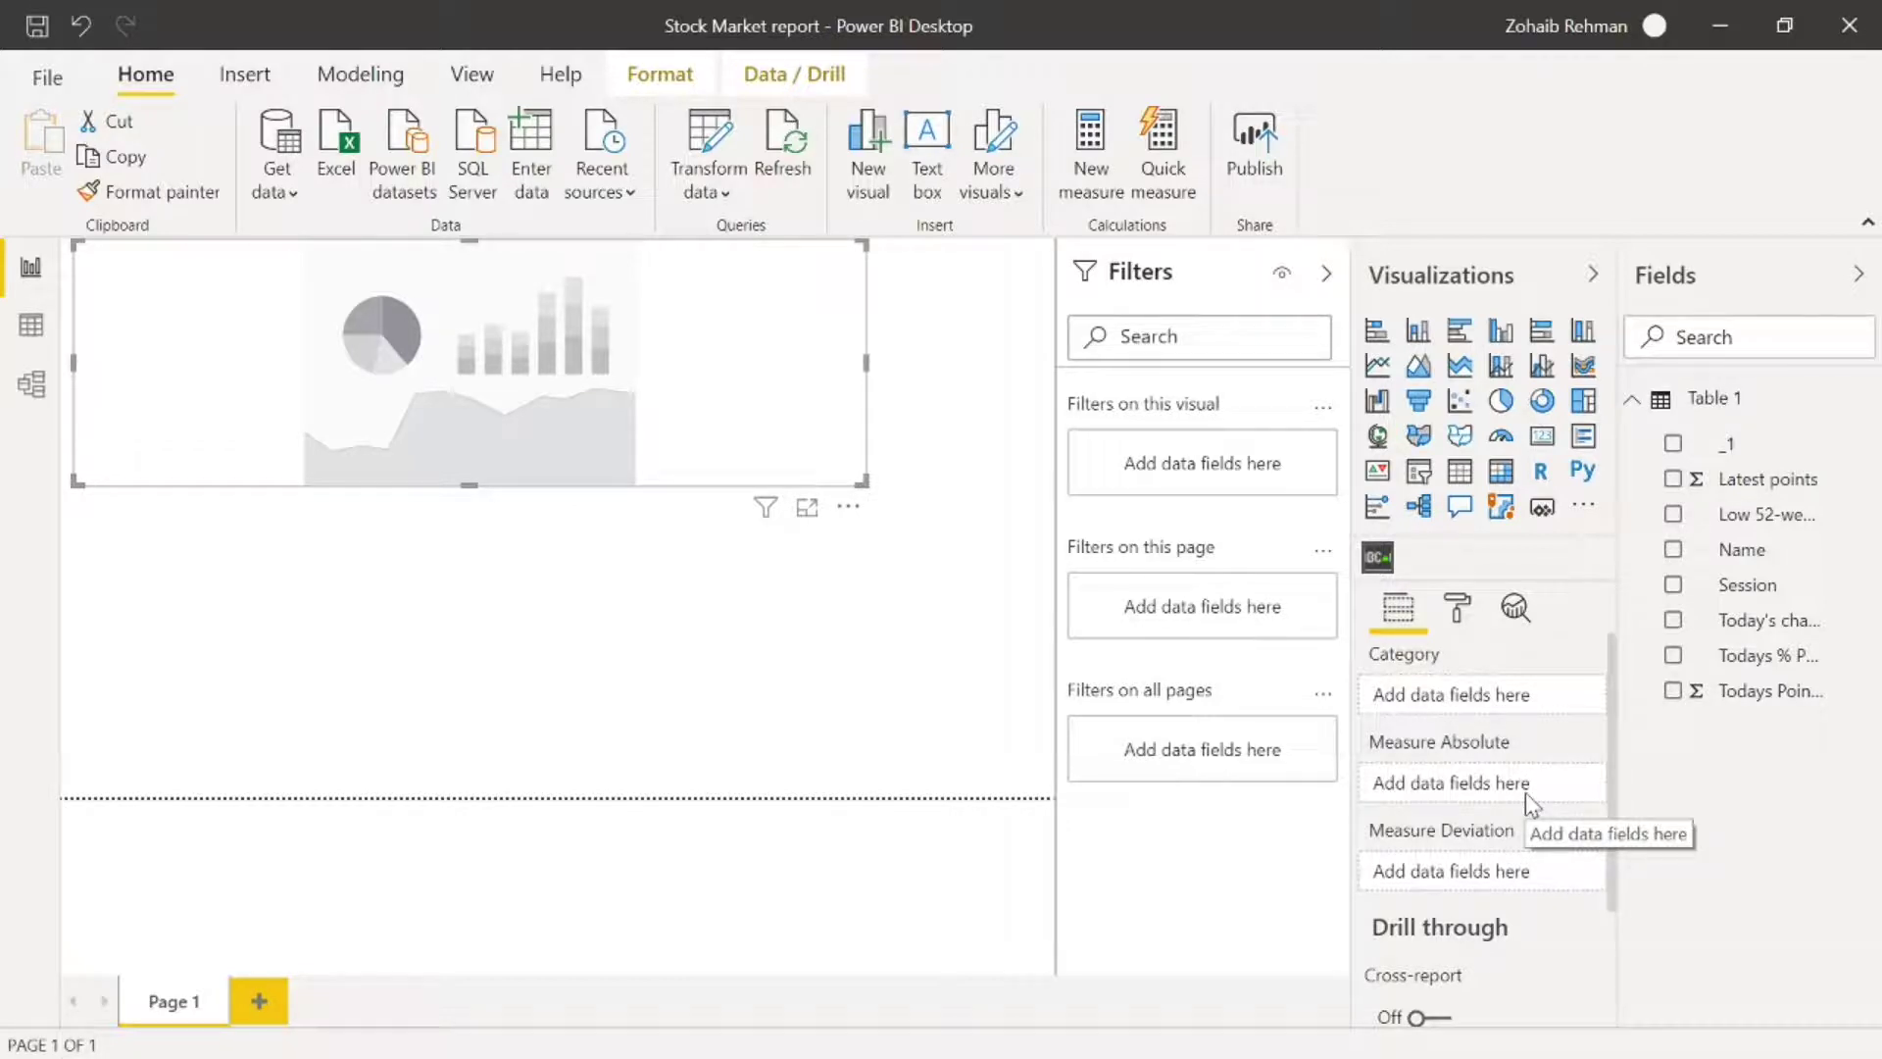
pyautogui.scroll(-3, 1525, 790)
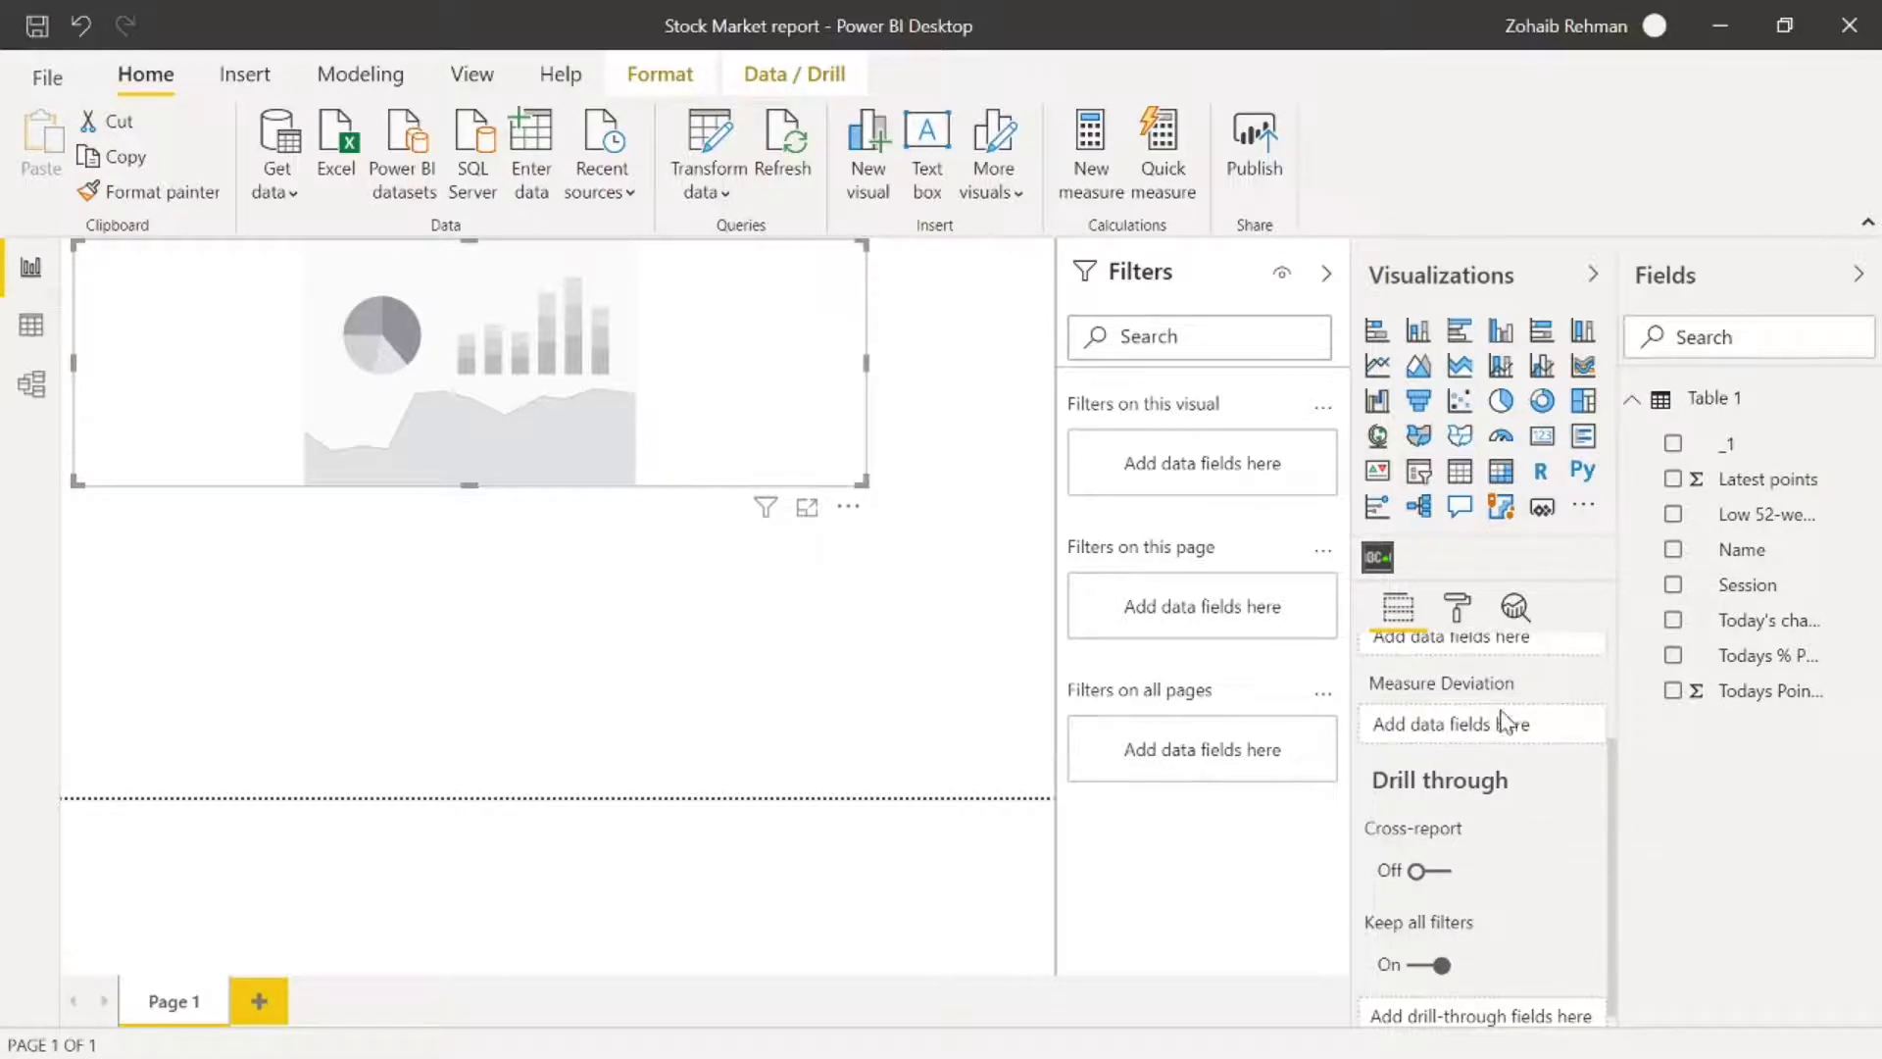
pyautogui.scroll(3, 1503, 720)
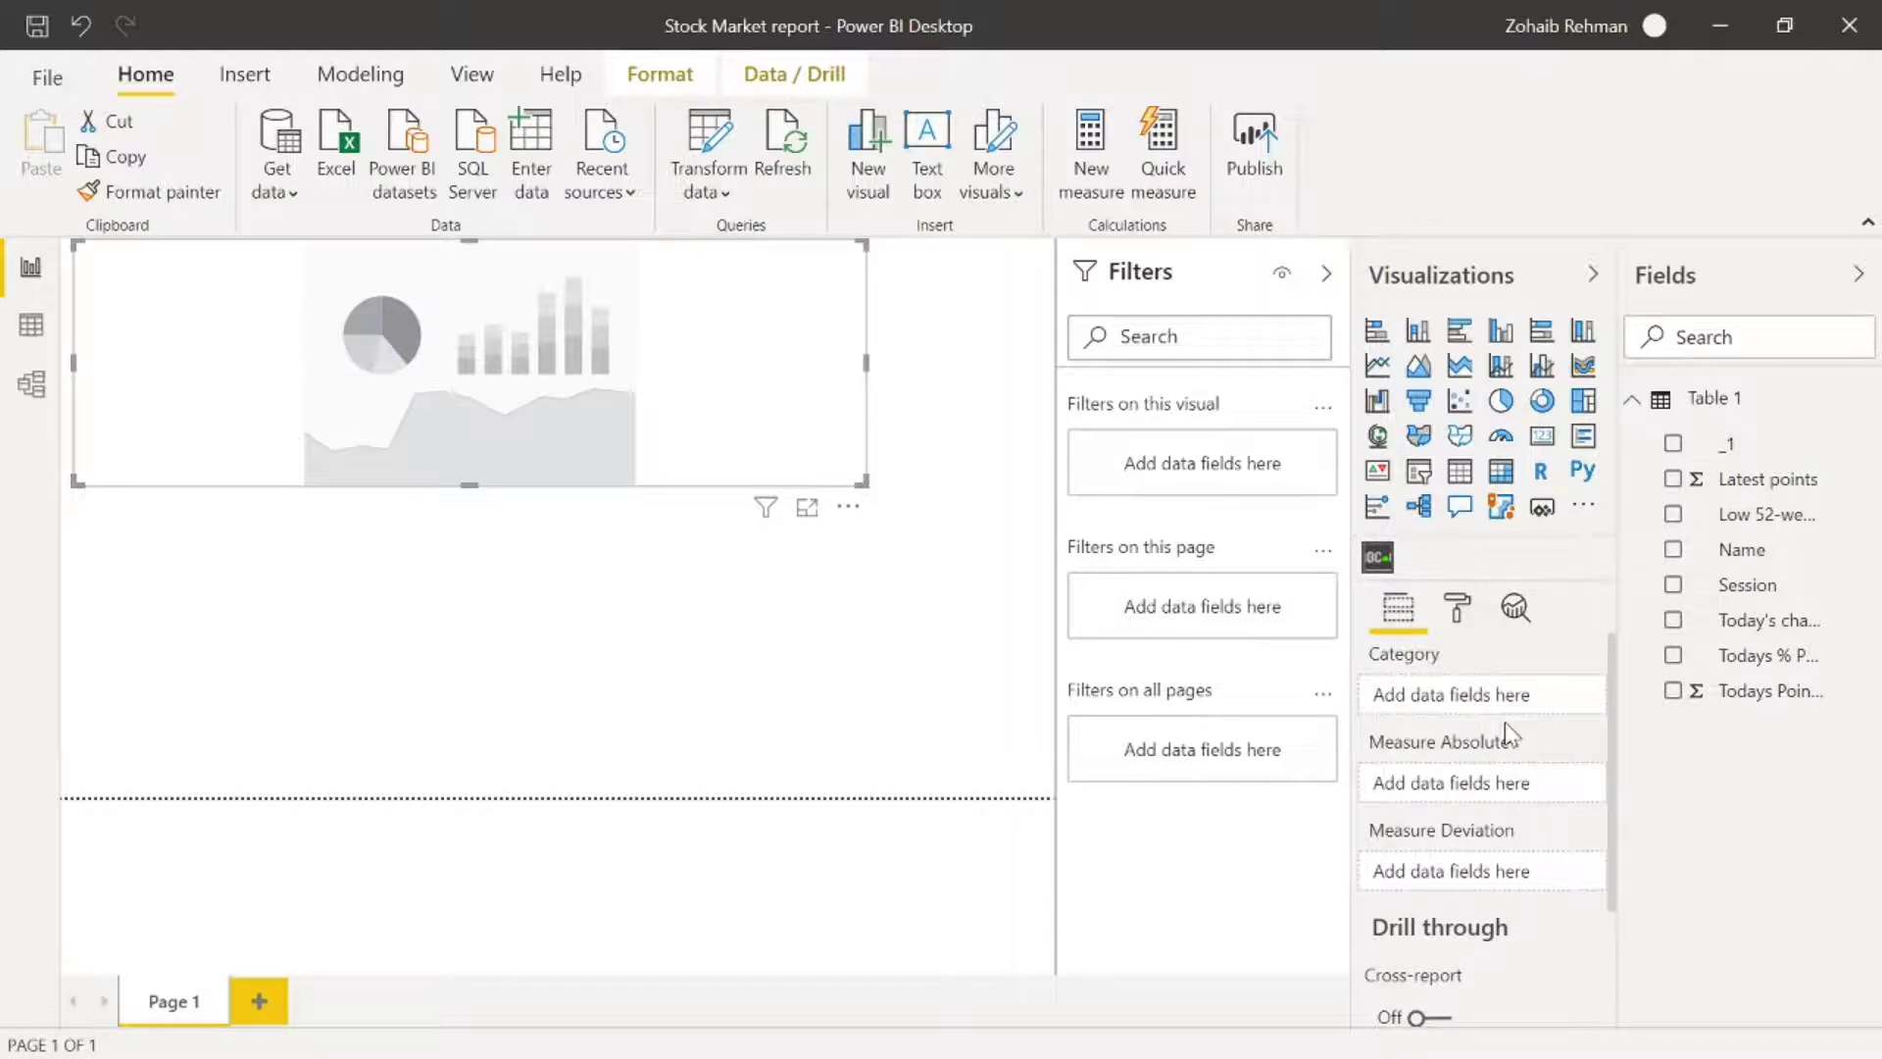
# - Assign Name as the scroller's Category and Latest points as Measure Absolute, and make the visual wider and shorter
pyautogui.click(1676, 553)
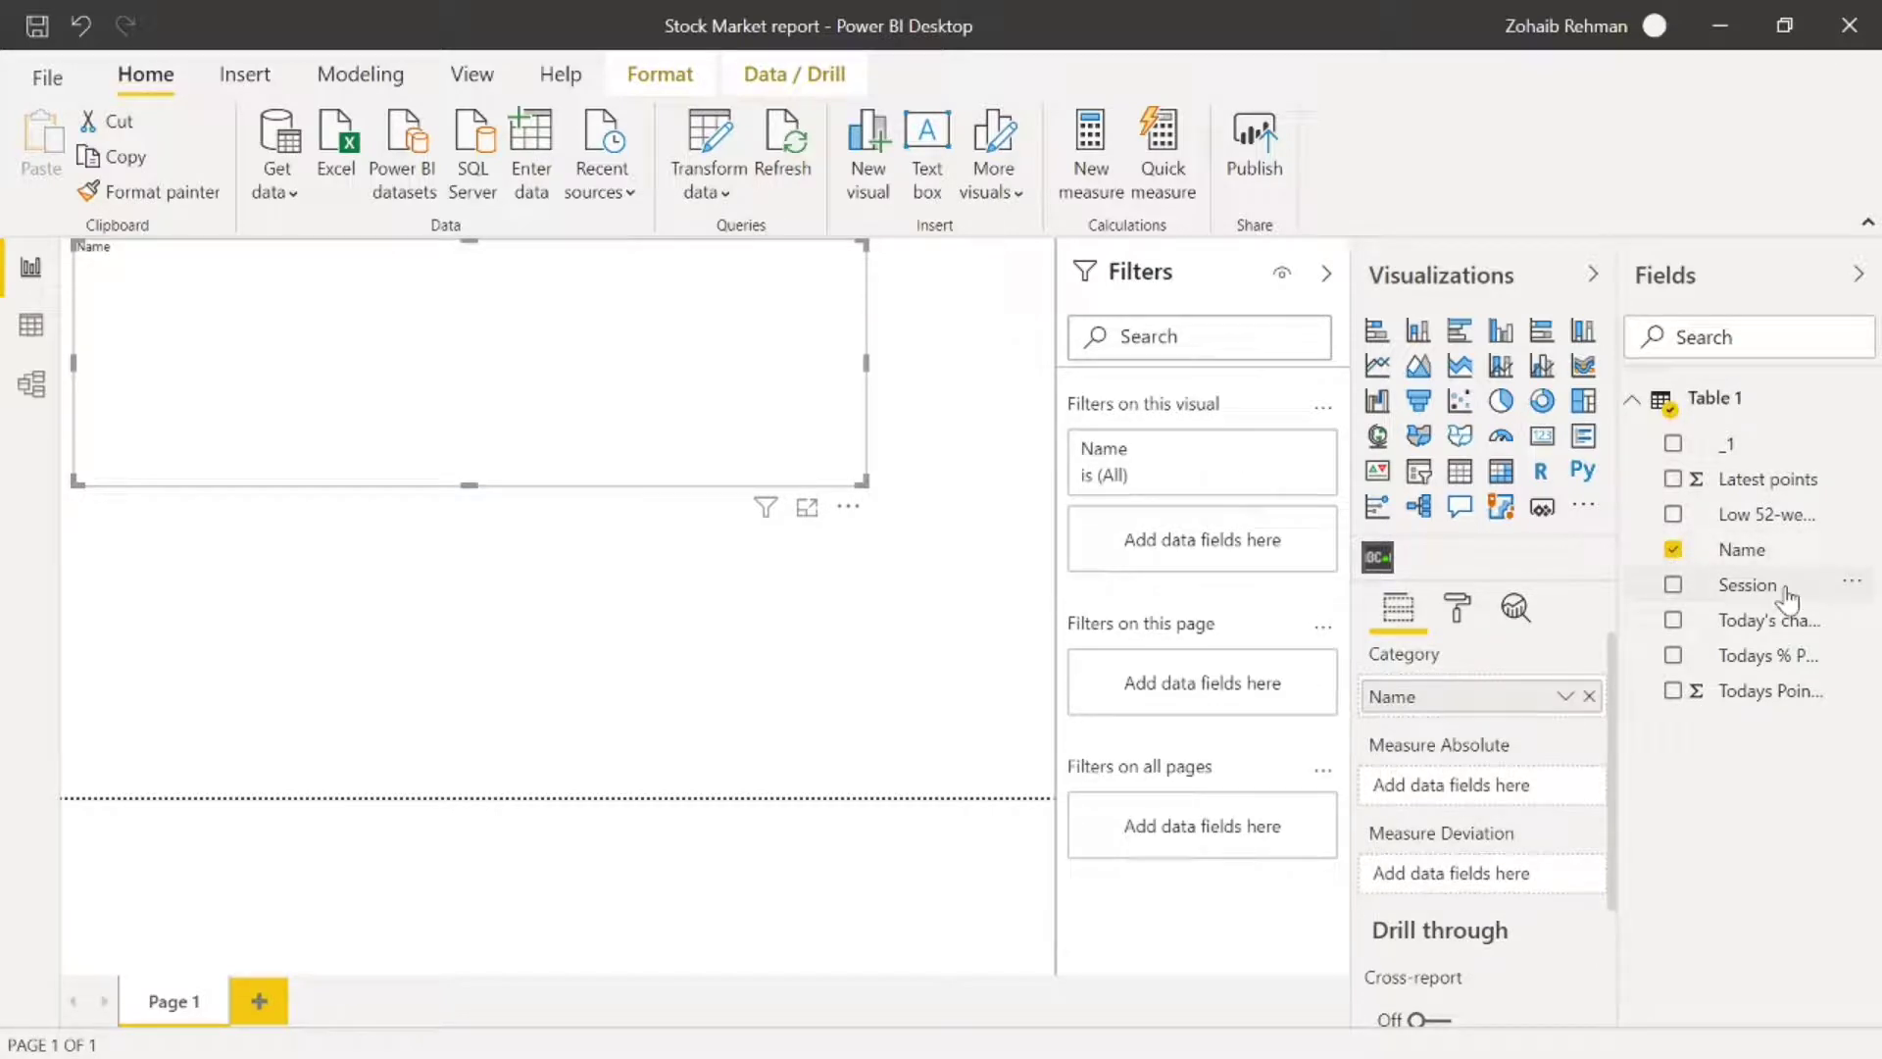
pyautogui.click(1673, 481)
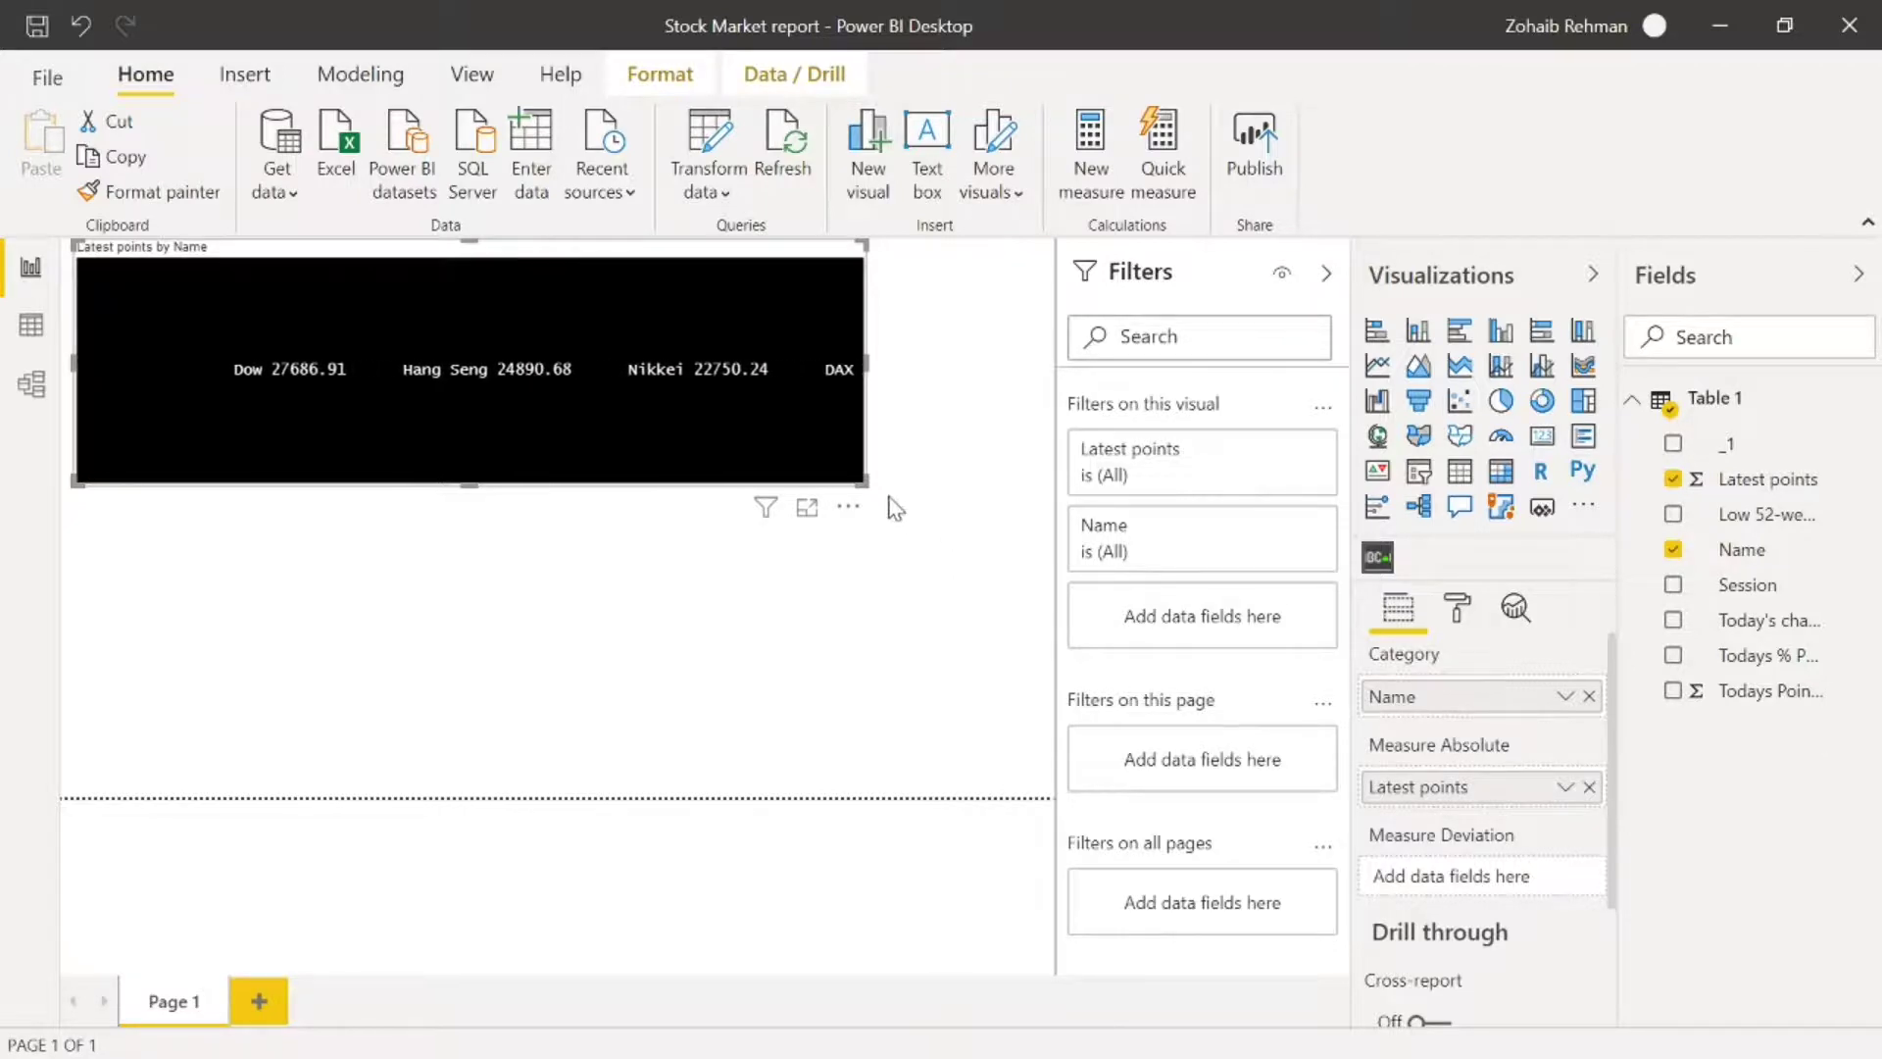
pyautogui.moveTo(862, 485)
pyautogui.mouseDown()
pyautogui.moveTo(912, 467)
pyautogui.moveTo(886, 474)
pyautogui.mouseUp()
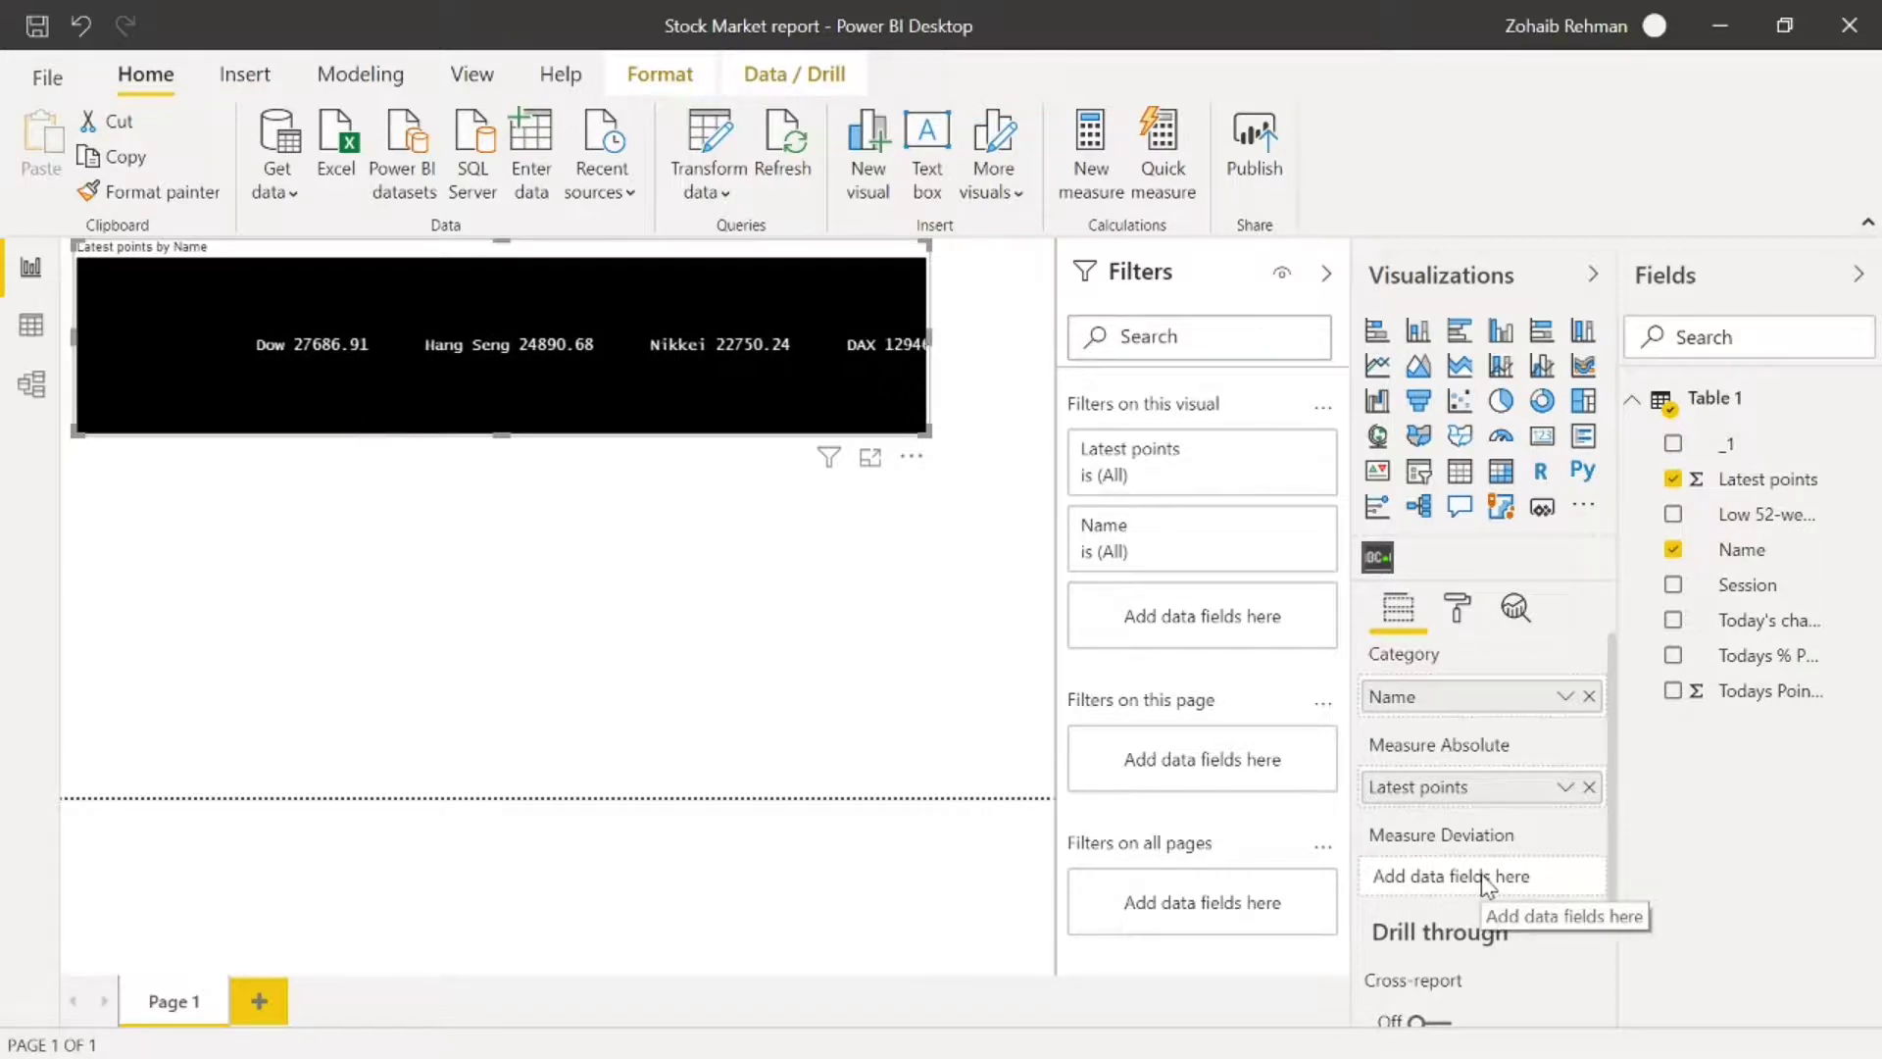
# - Assign Todays Points change as the scroller's Measure Deviation and review the assigned fields
pyautogui.click(1672, 691)
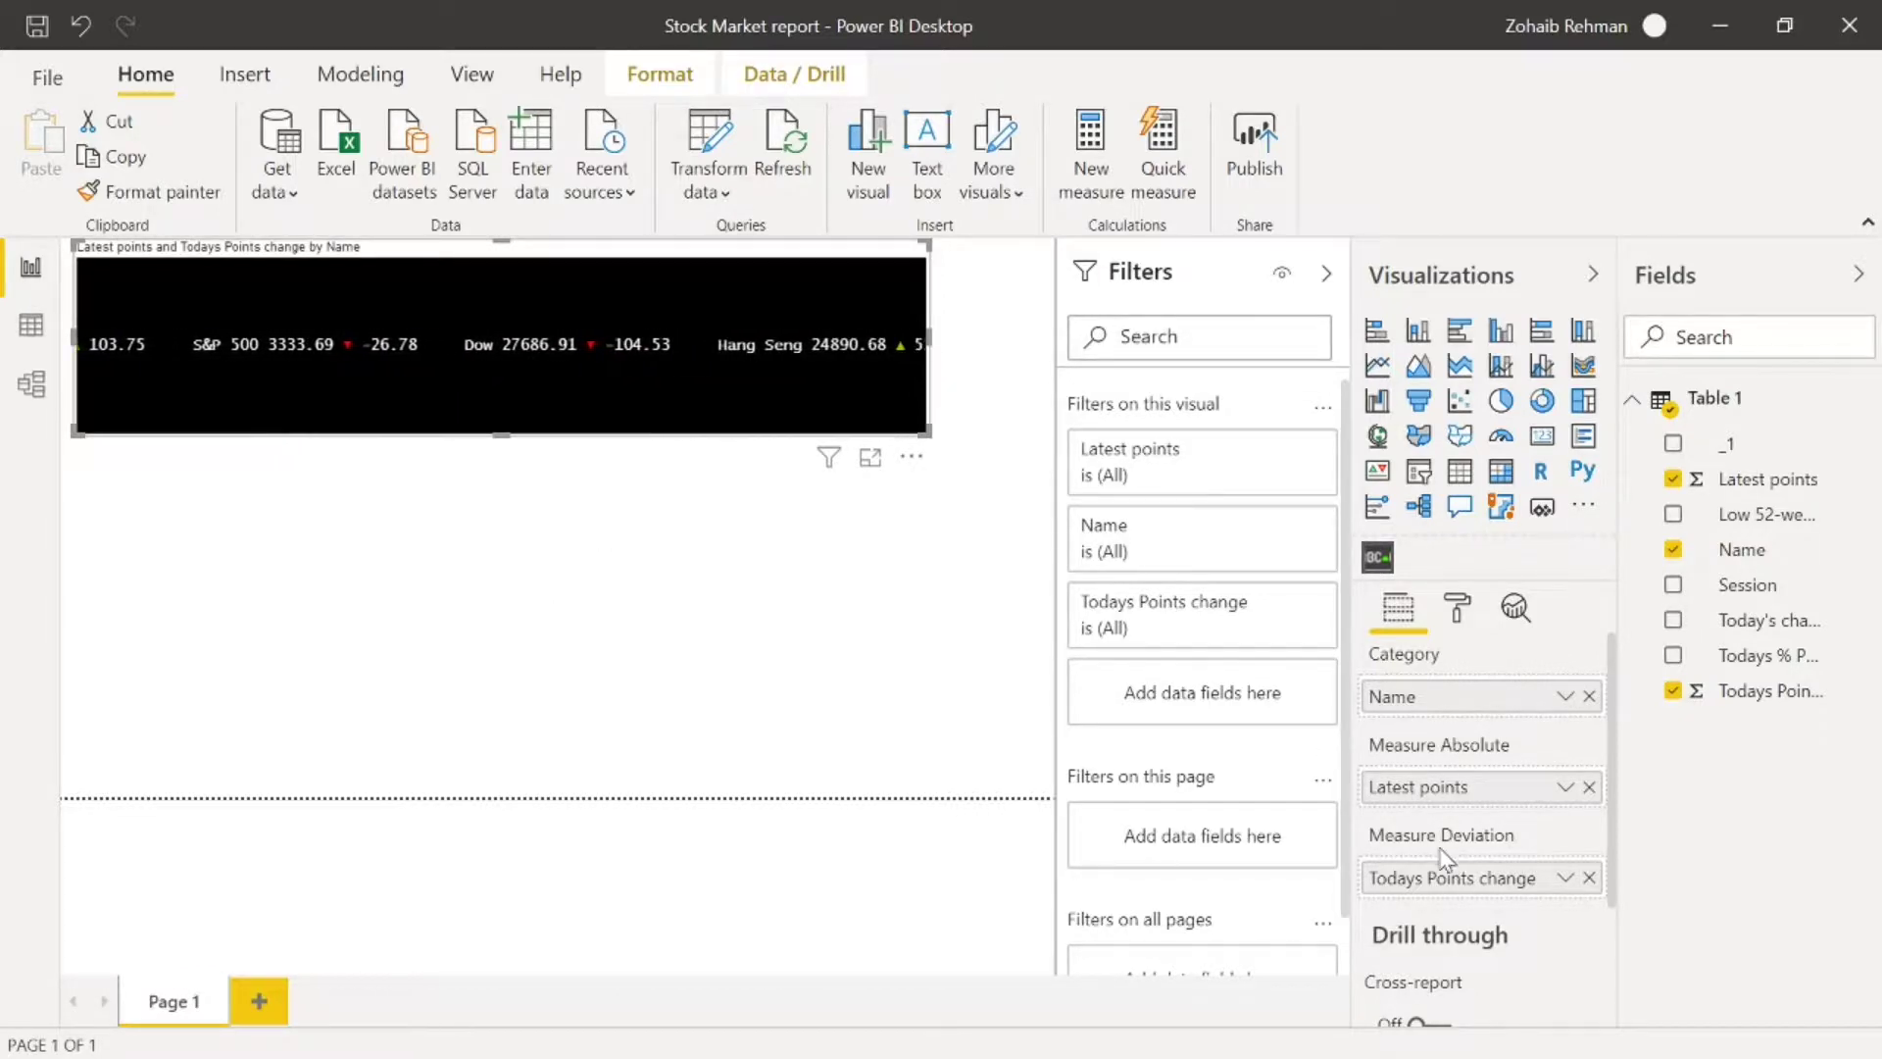
pyautogui.scroll(-3, 1441, 858)
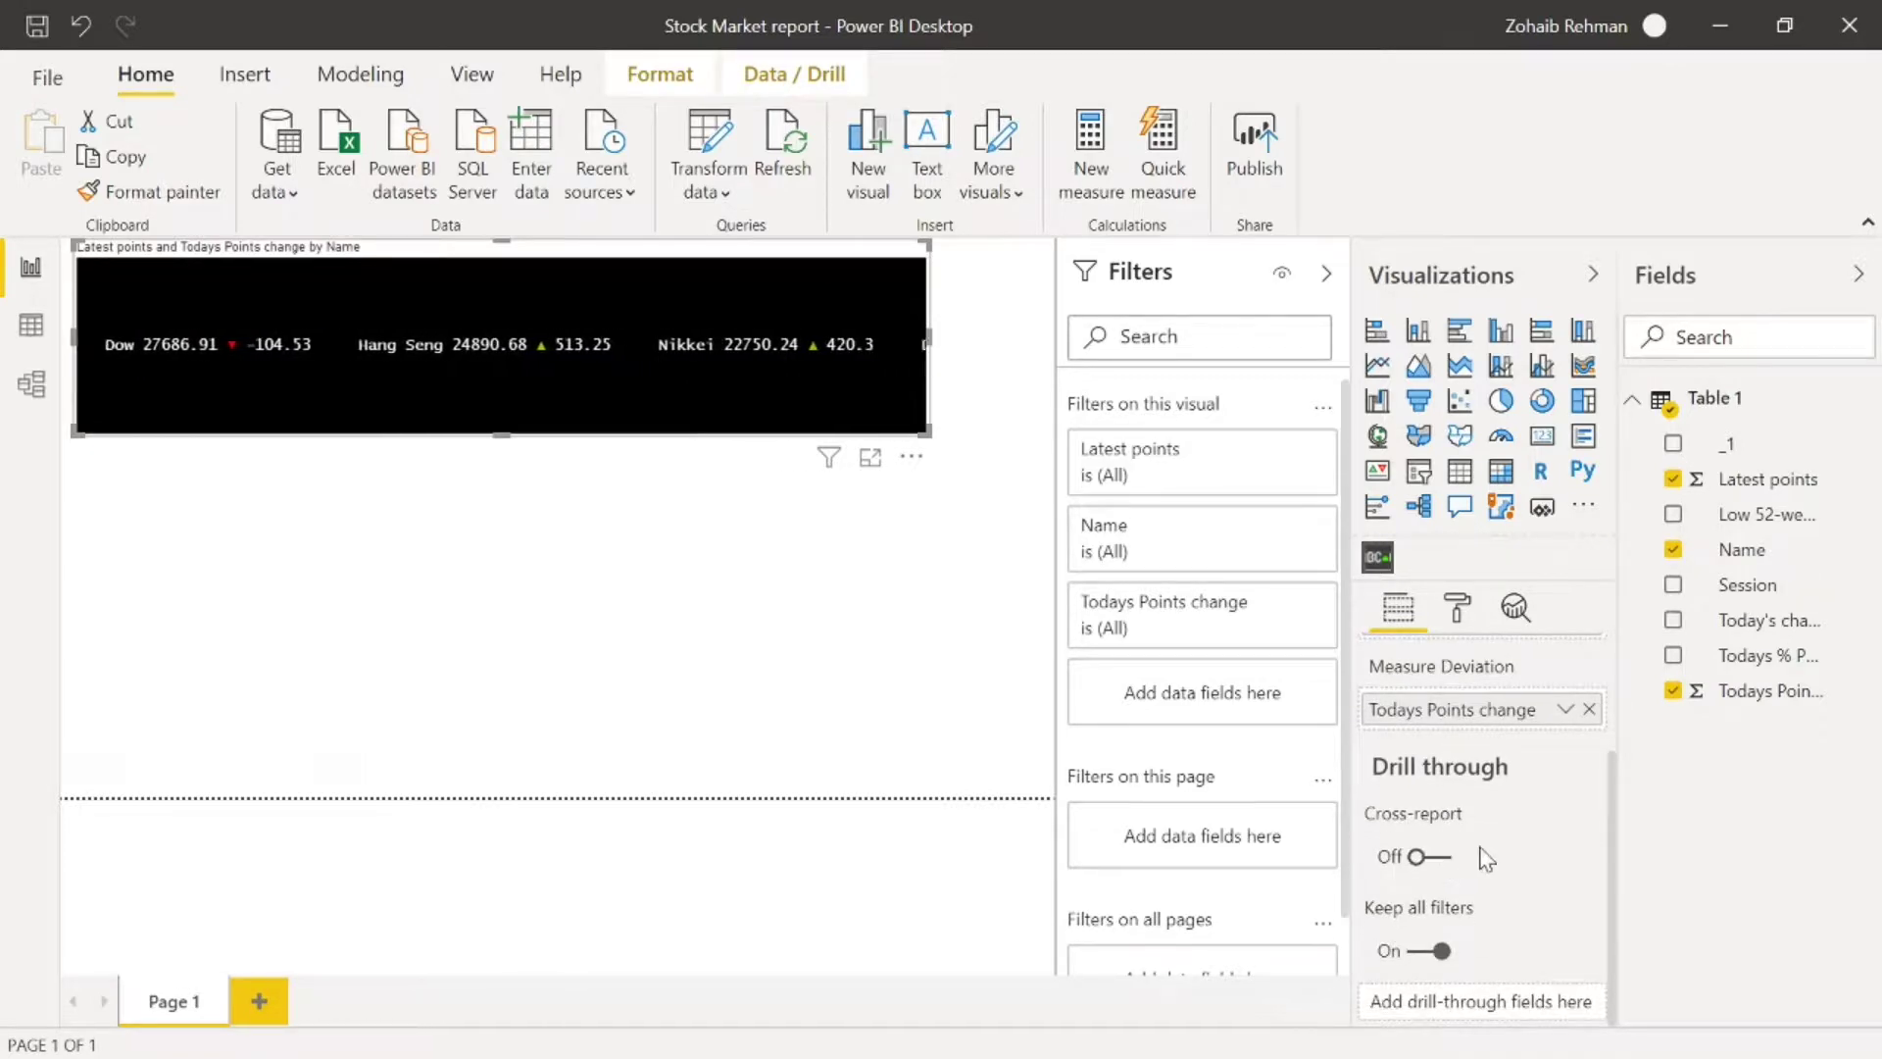
pyautogui.scroll(3, 1482, 851)
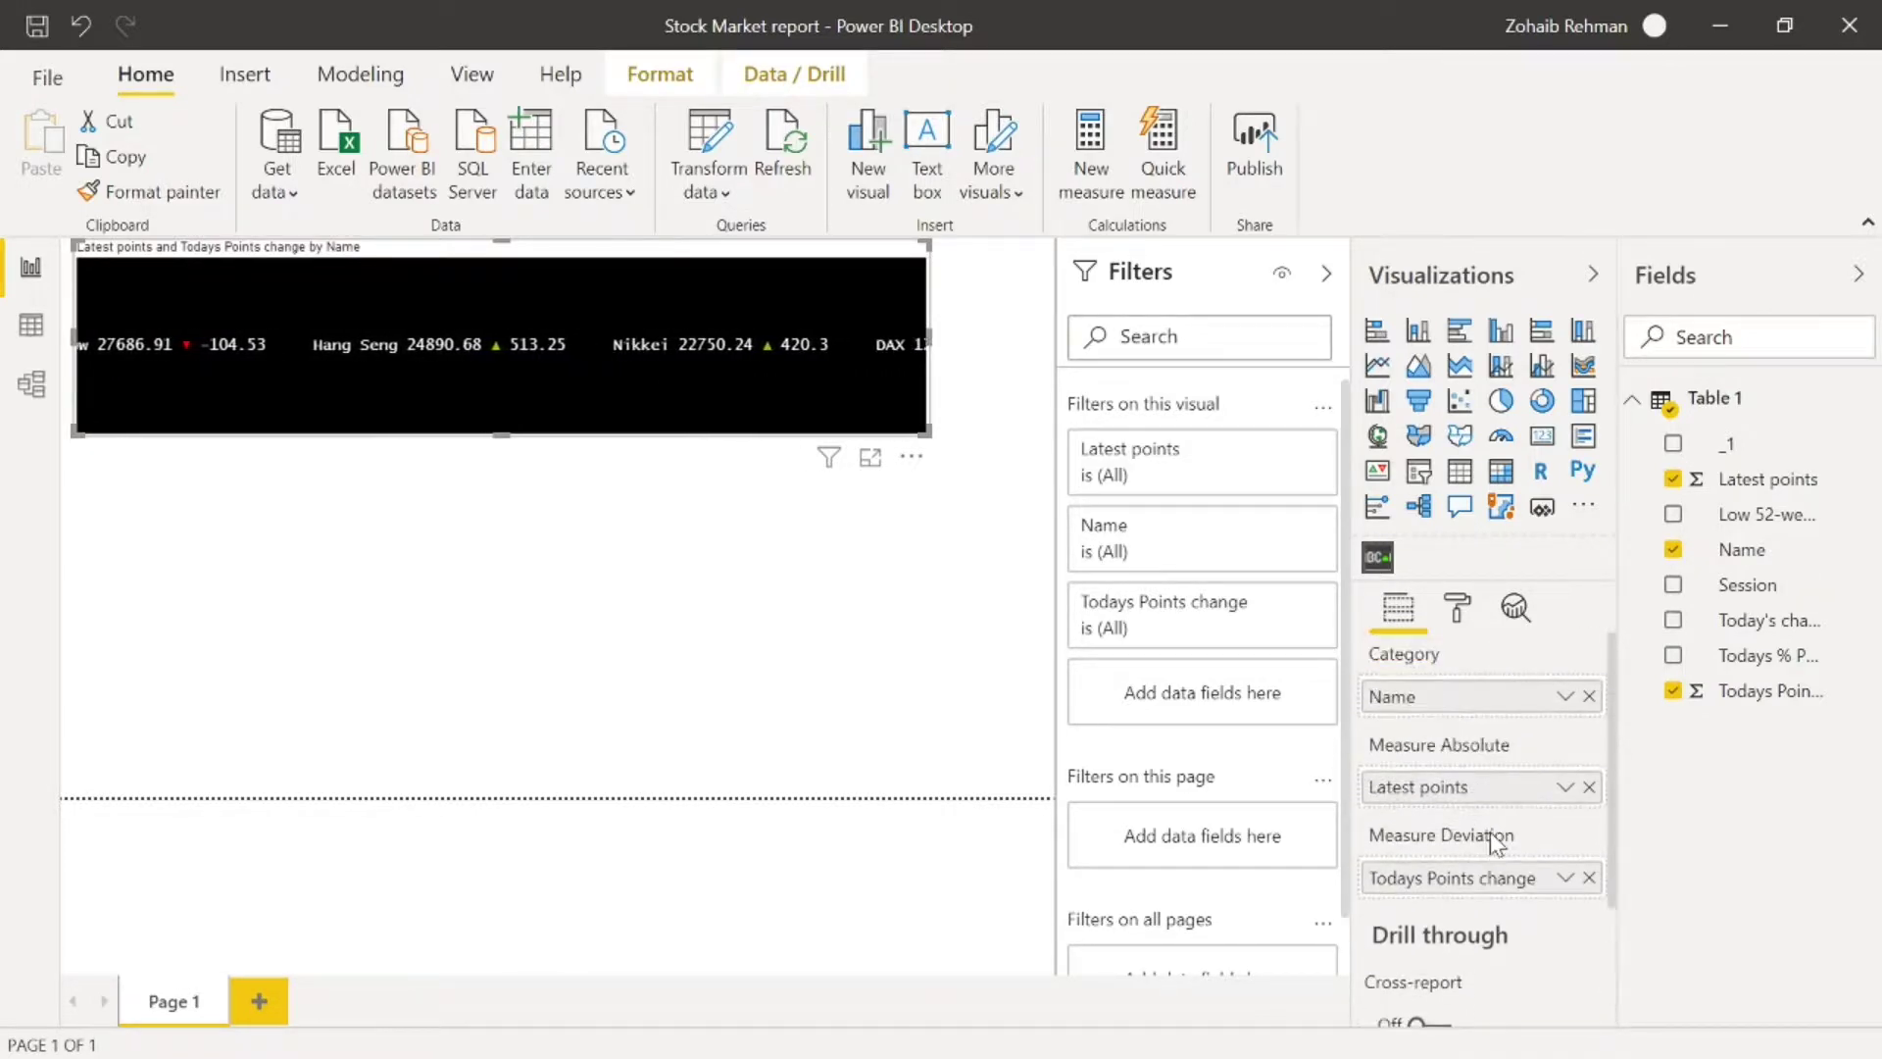
# - Look through the scroller visual's formatting options and turn on Auto-size font in its Scroller settings
pyautogui.click(1452, 618)
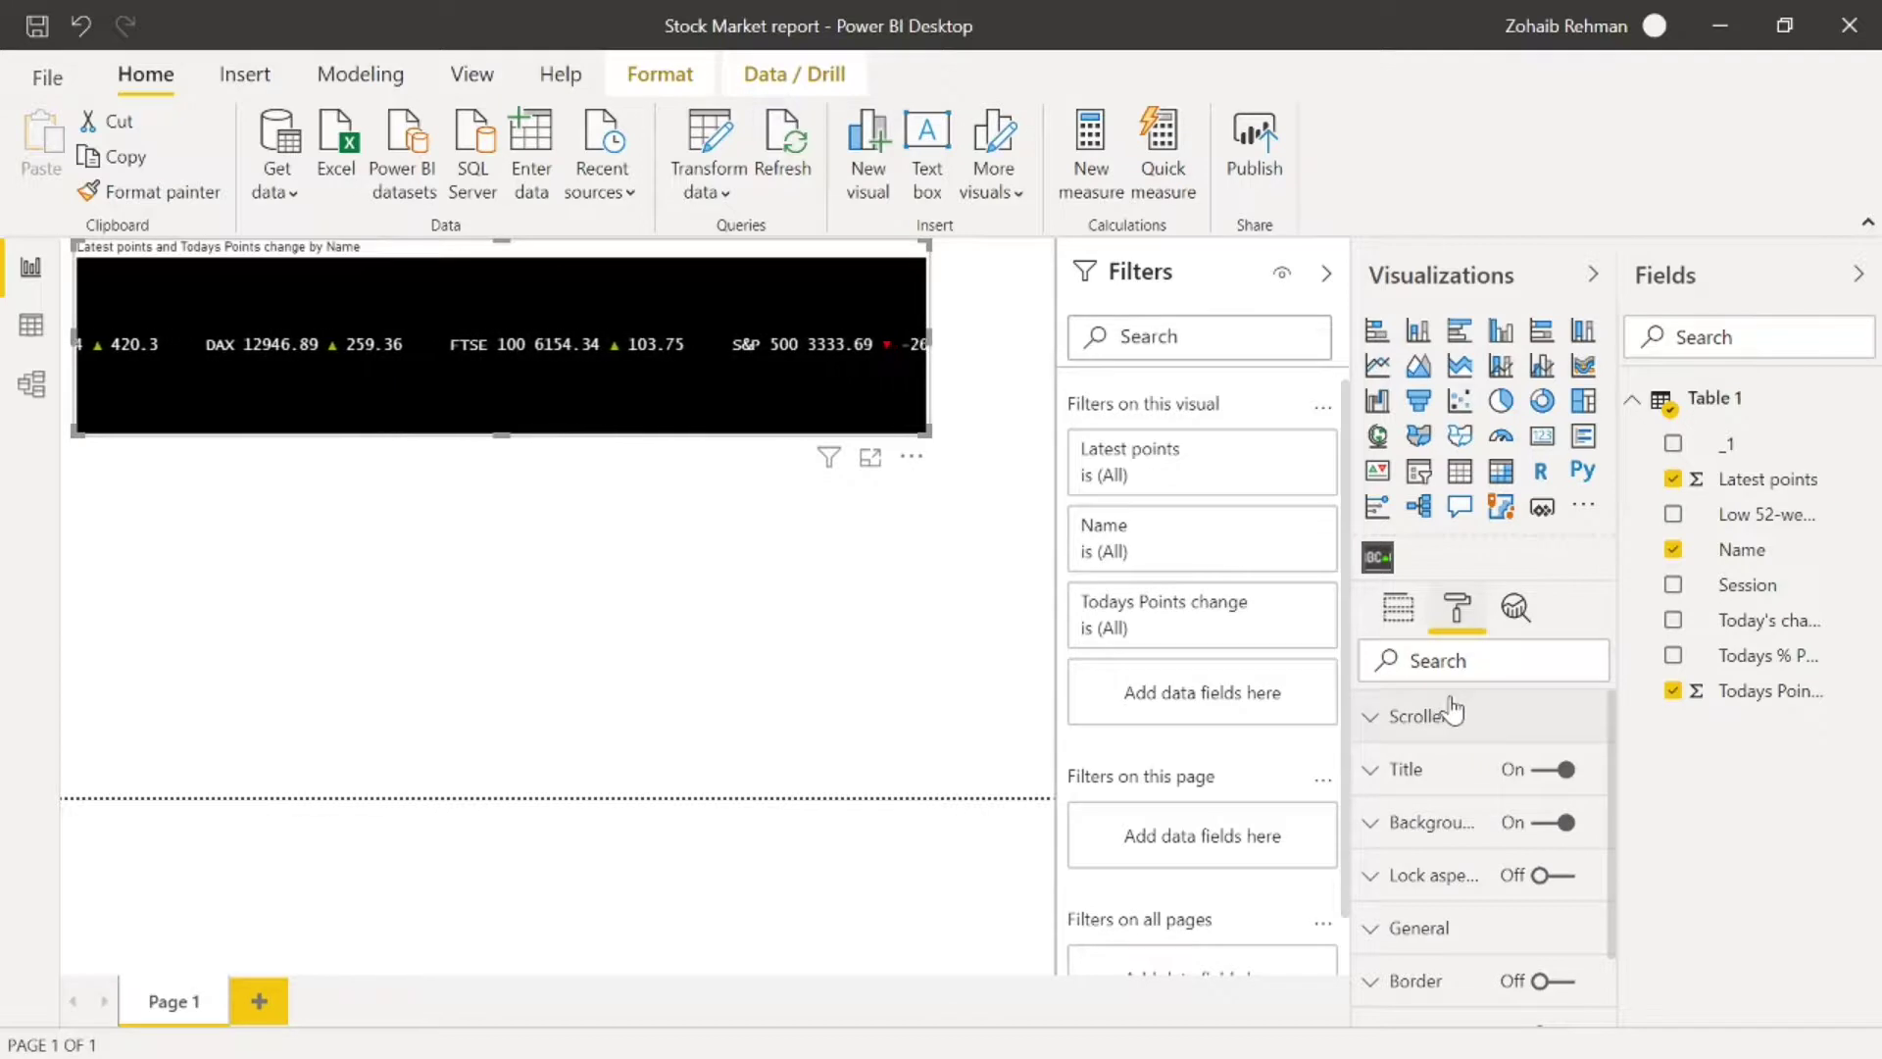
pyautogui.scroll(-1, 1475, 718)
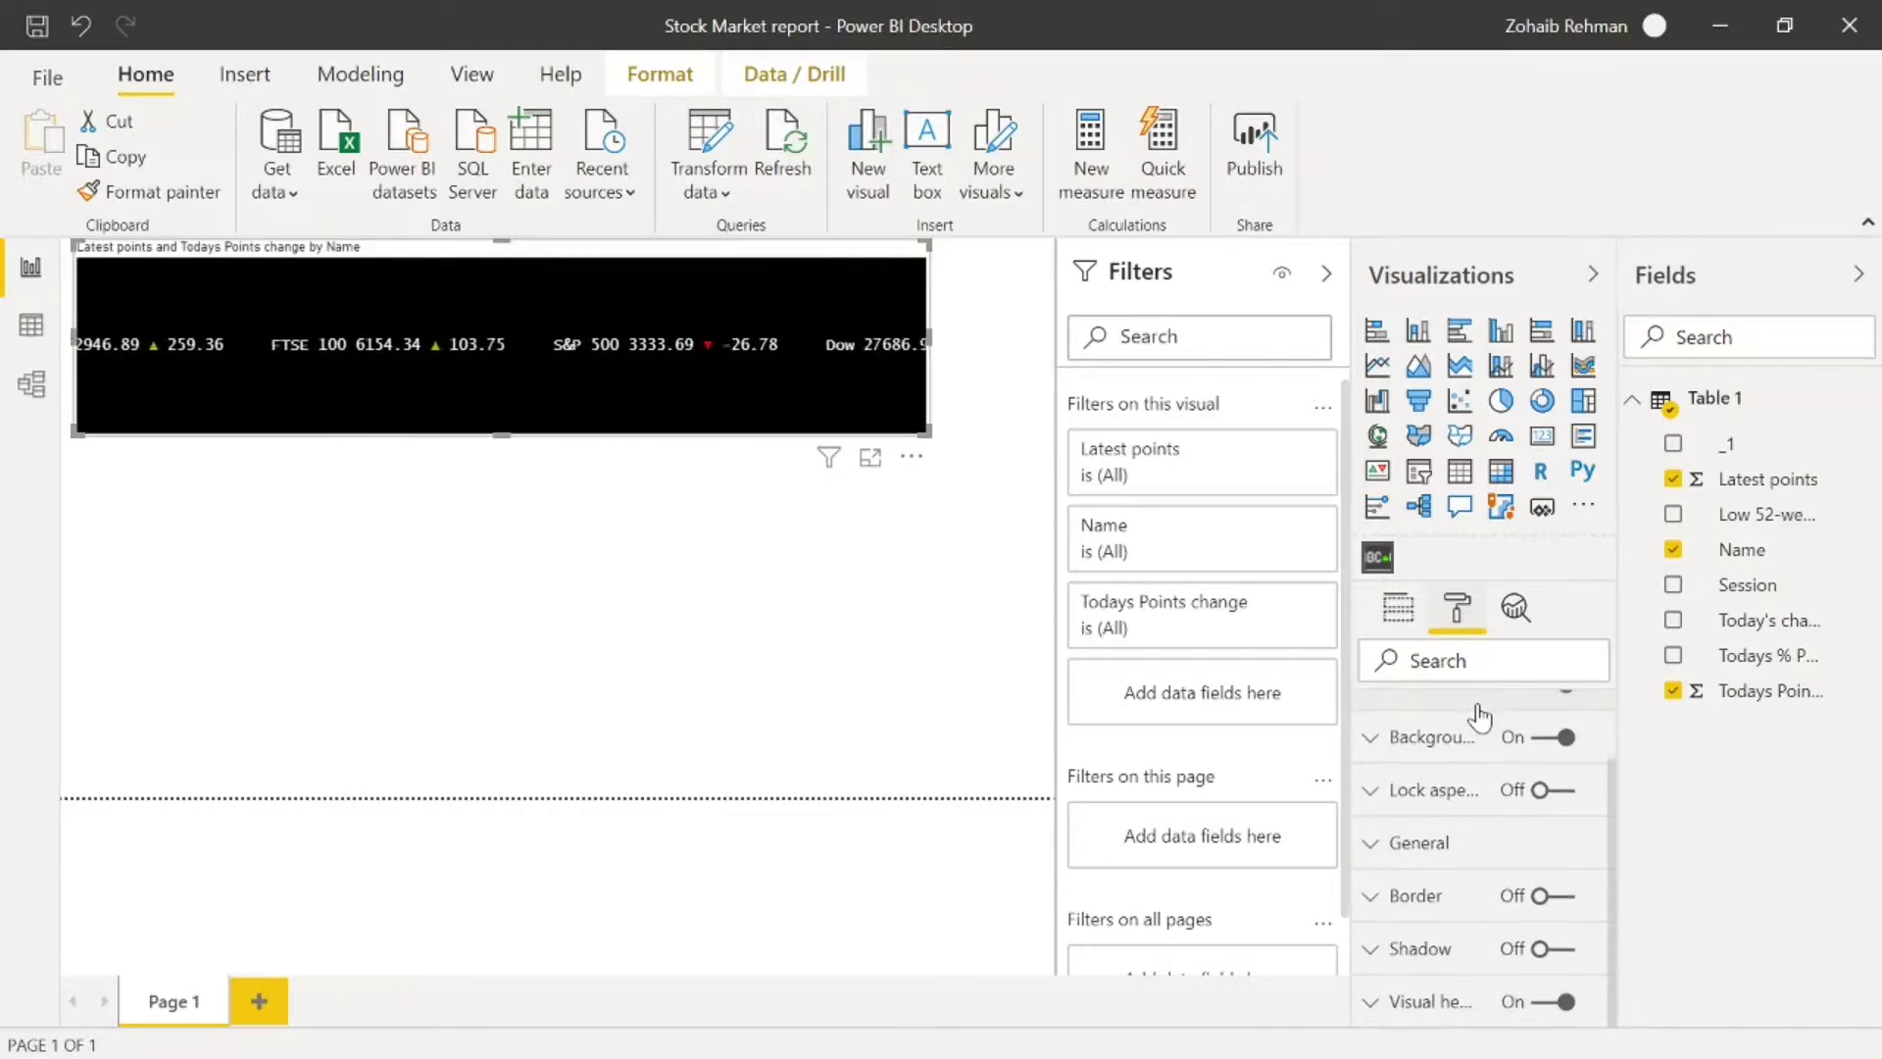
pyautogui.scroll(2, 1479, 718)
pyautogui.scroll(-2, 1479, 718)
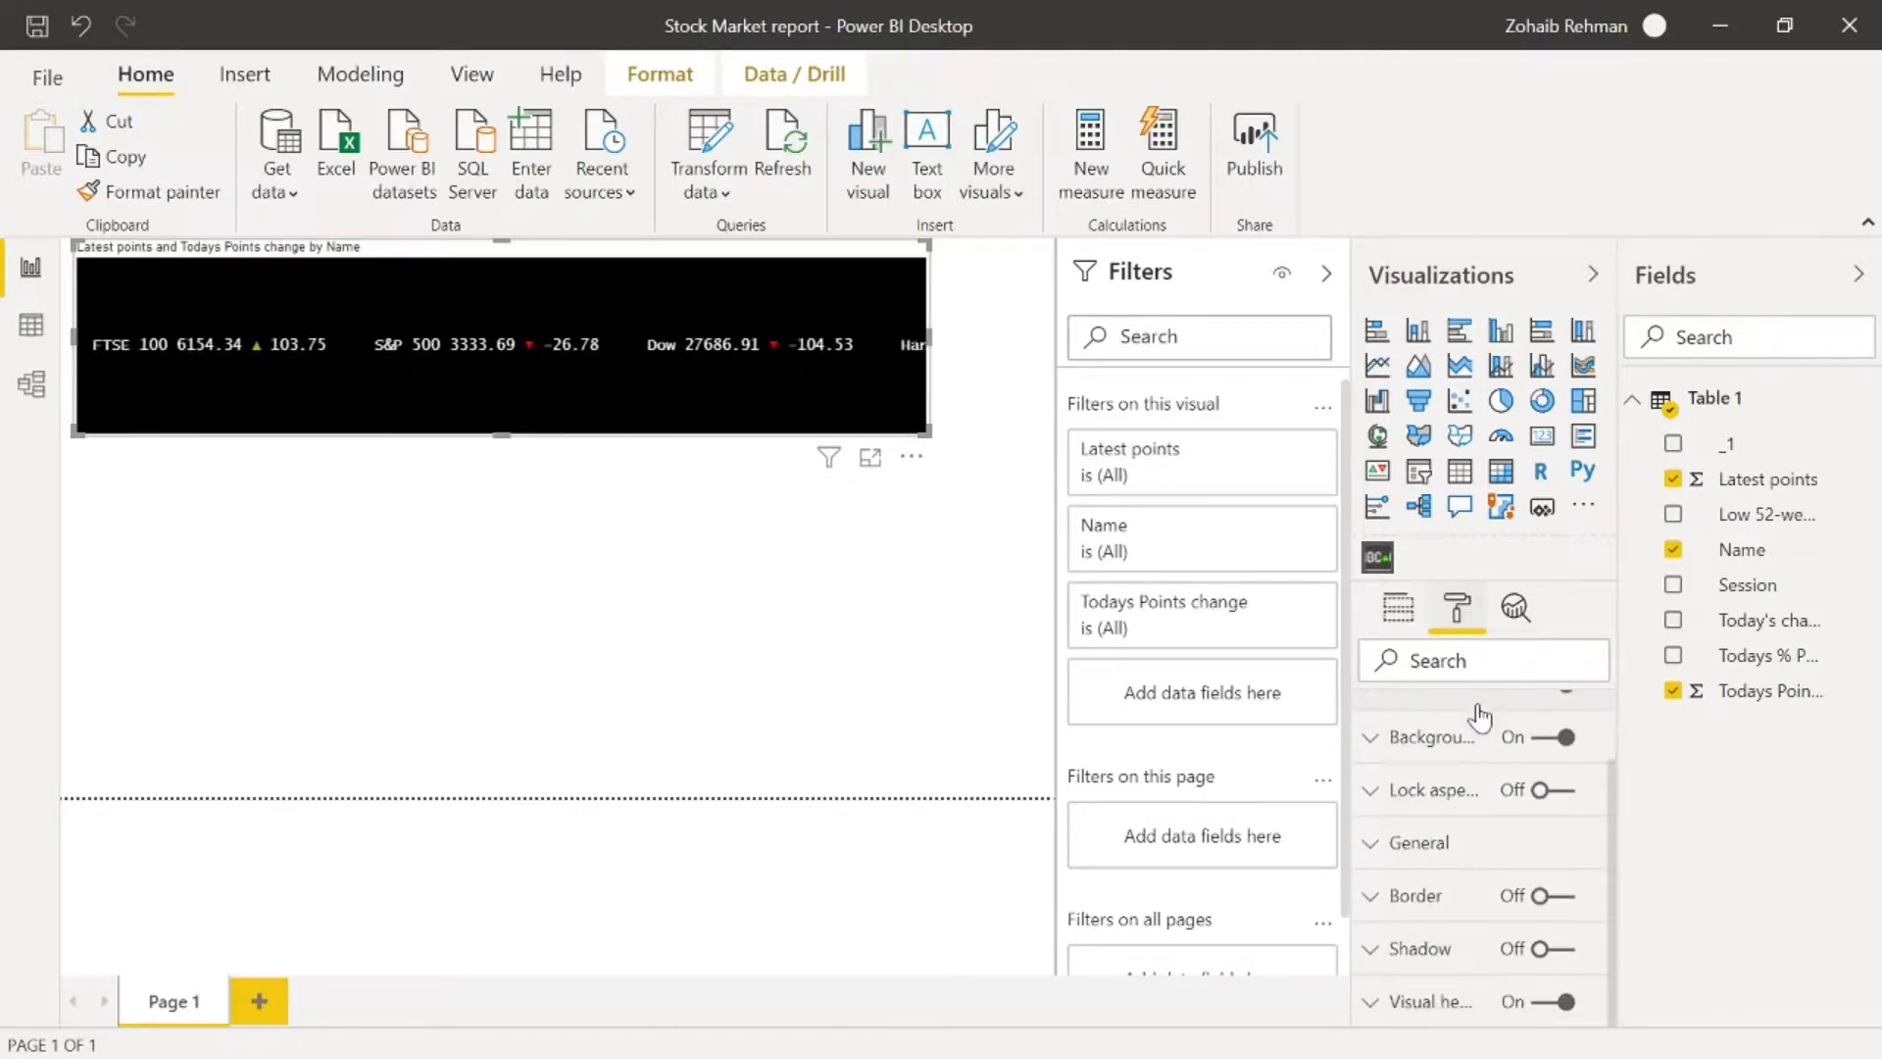
pyautogui.scroll(2, 1479, 718)
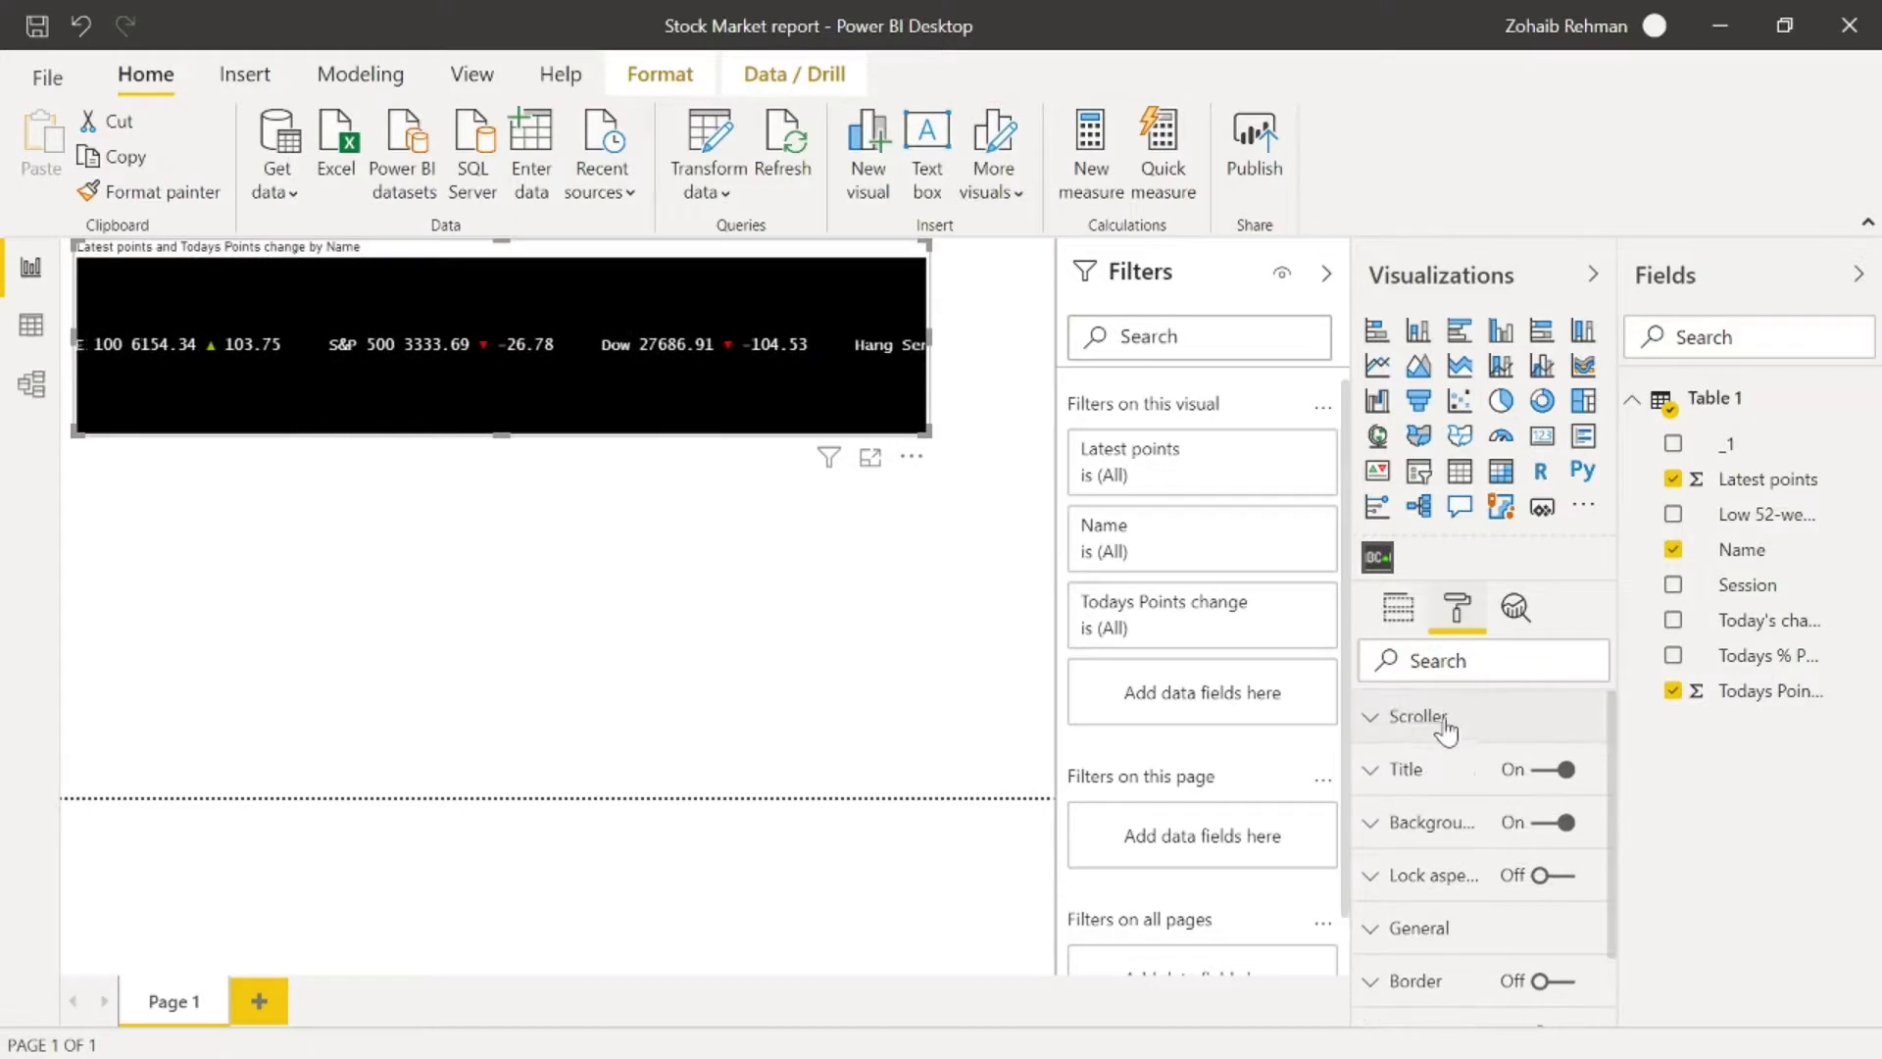
pyautogui.click(1389, 730)
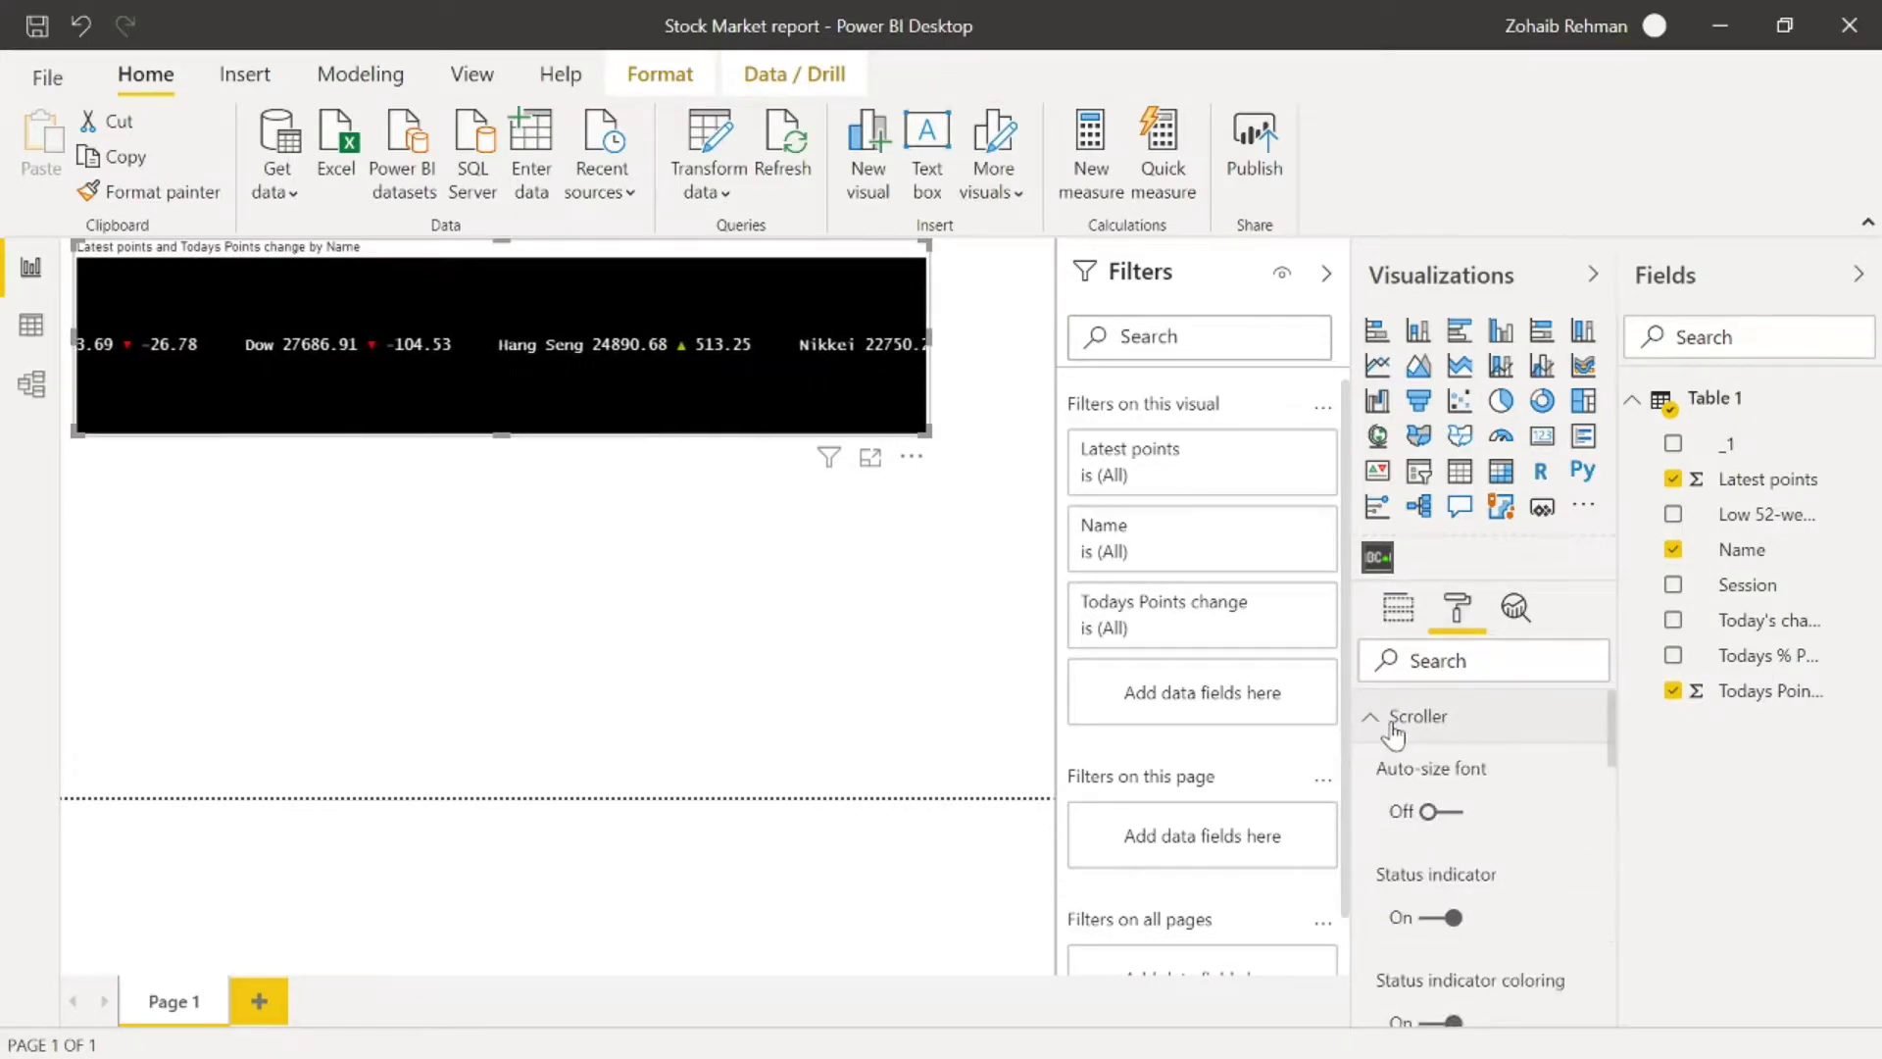
pyautogui.click(1431, 818)
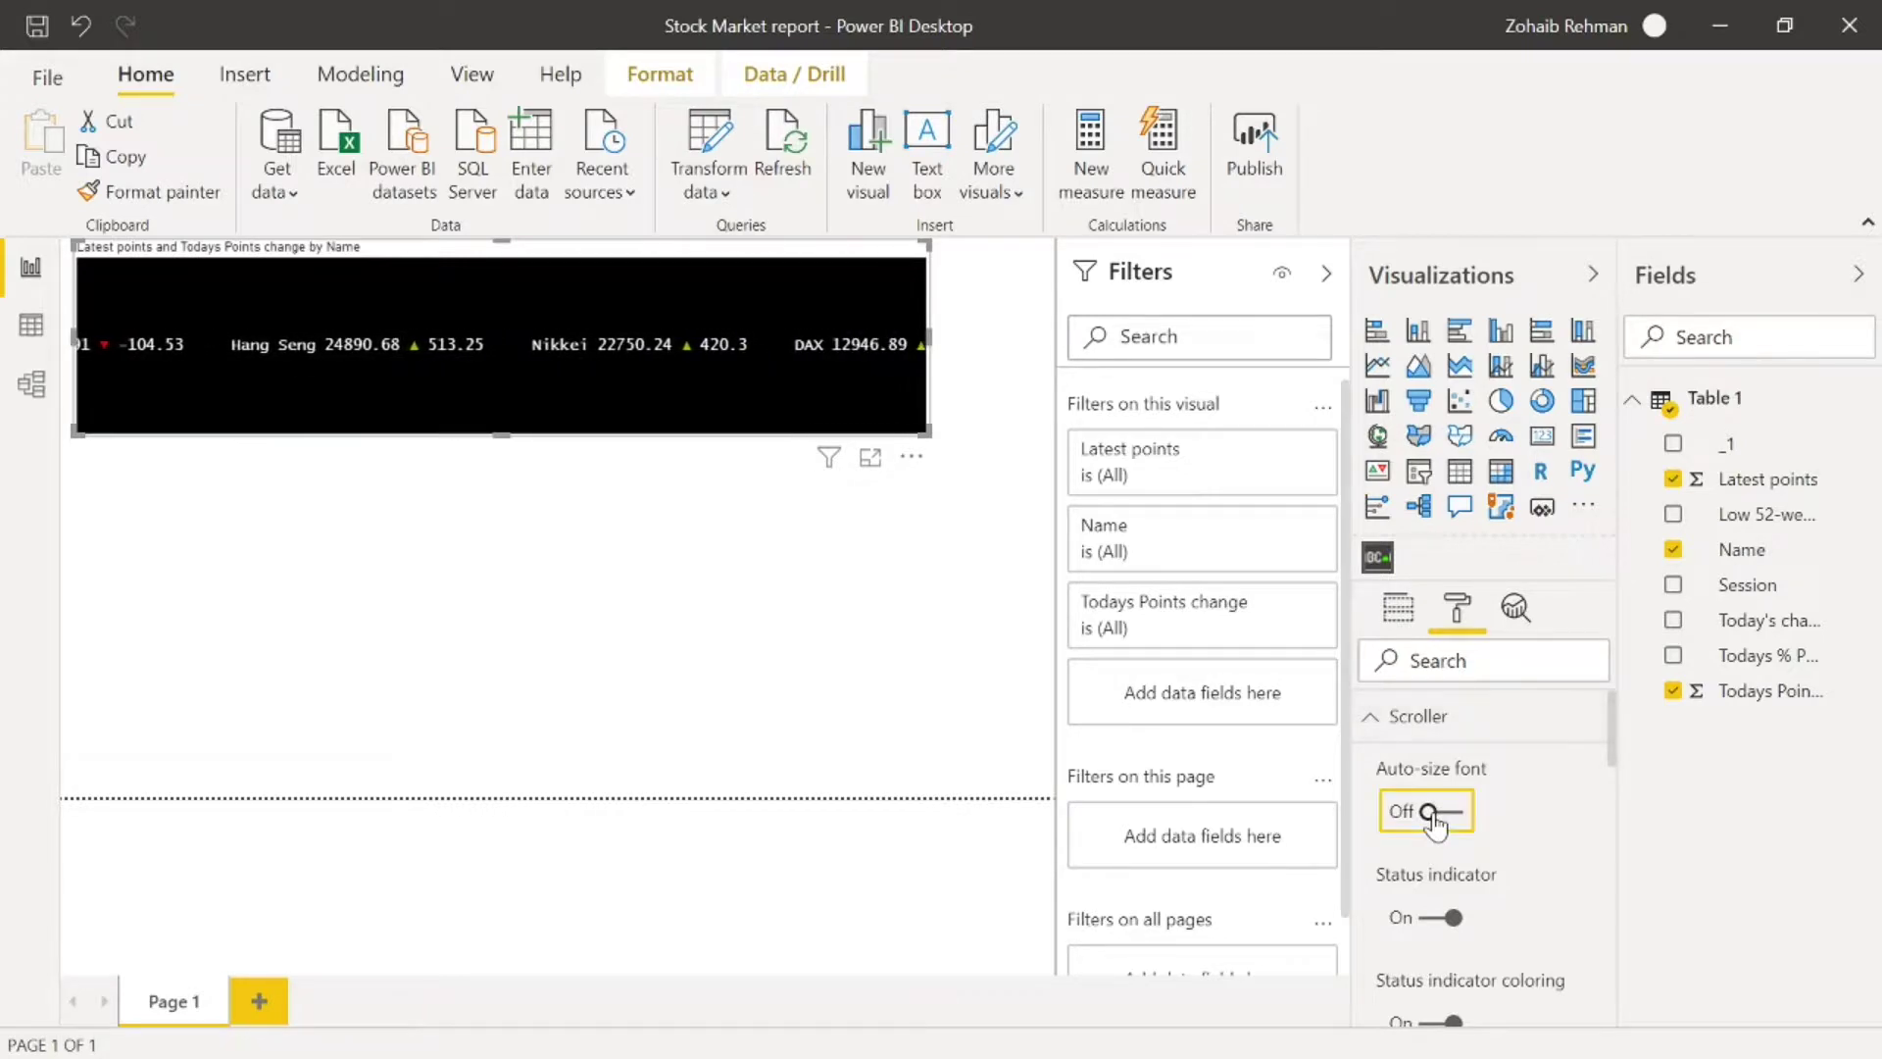
pyautogui.click(1432, 818)
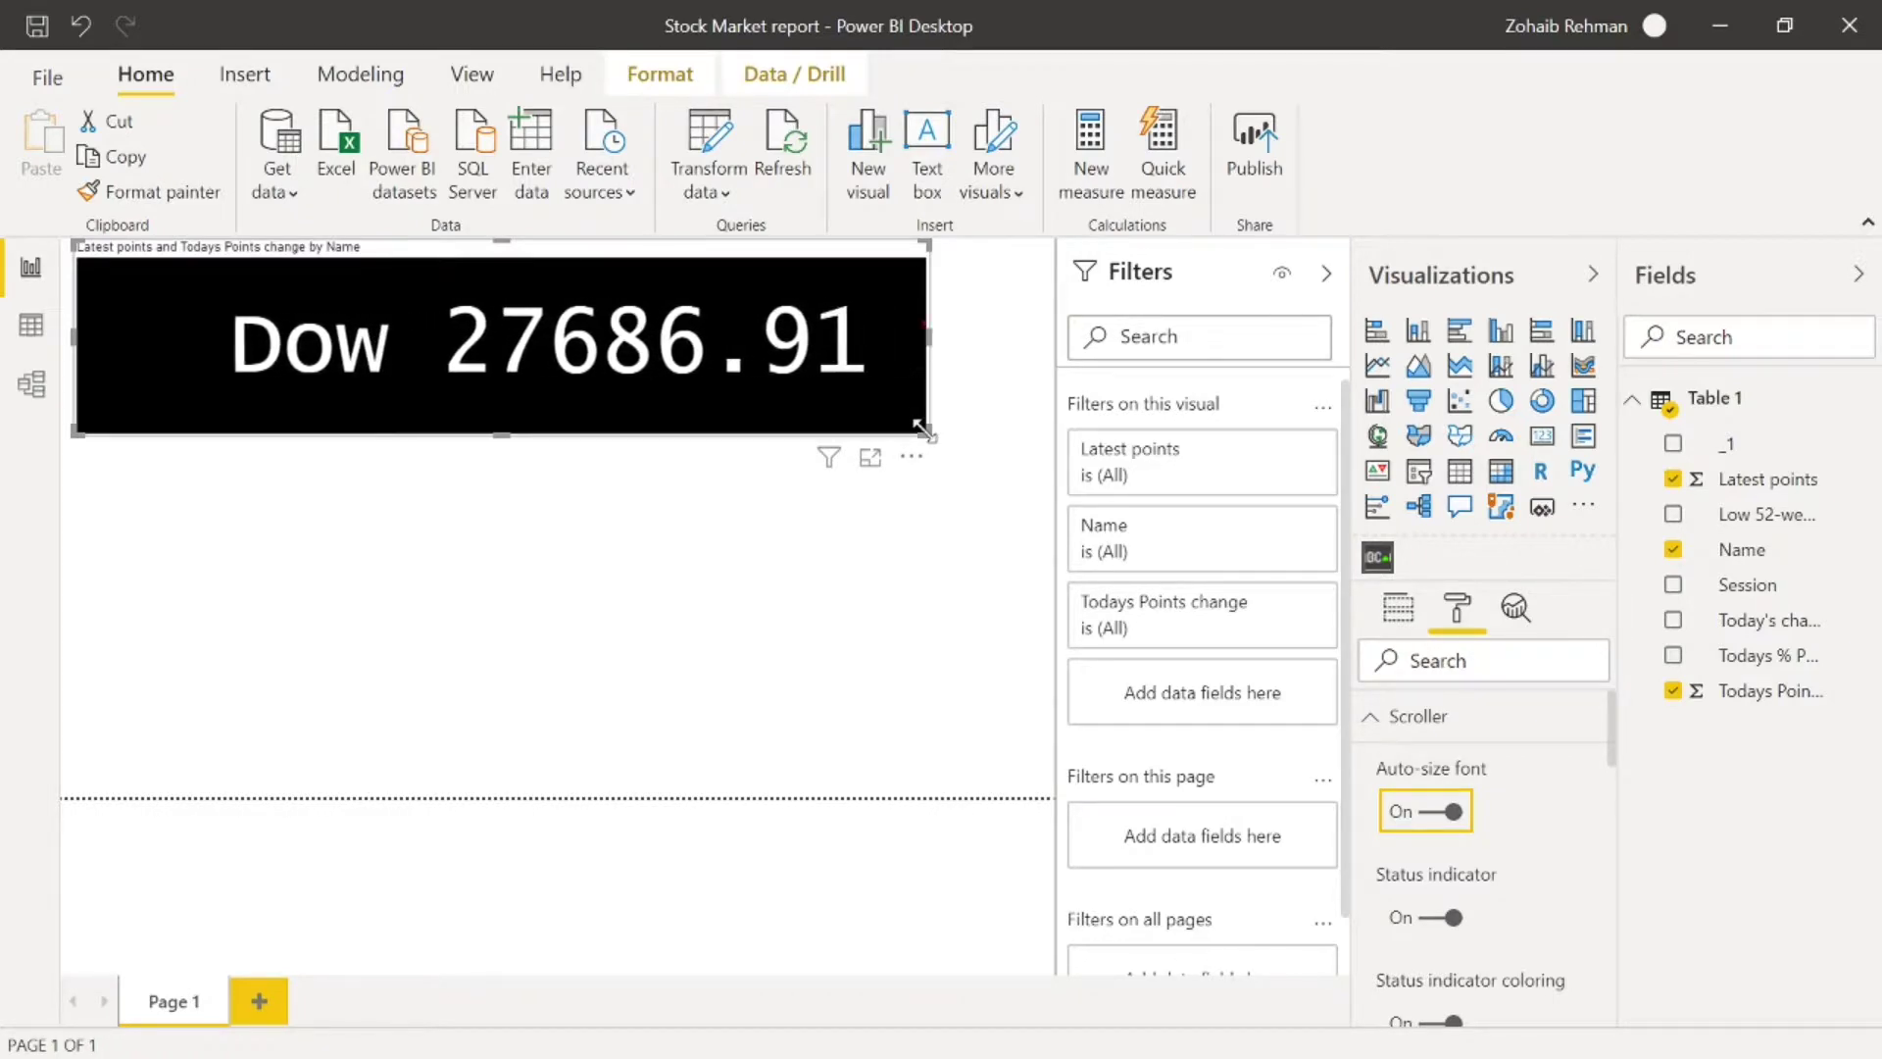
# - Make the scroller visual wider and shorter so it spans nearly the full page width, and review its status indicator settings
pyautogui.moveTo(921, 428); pyautogui.dragTo(1028, 385)
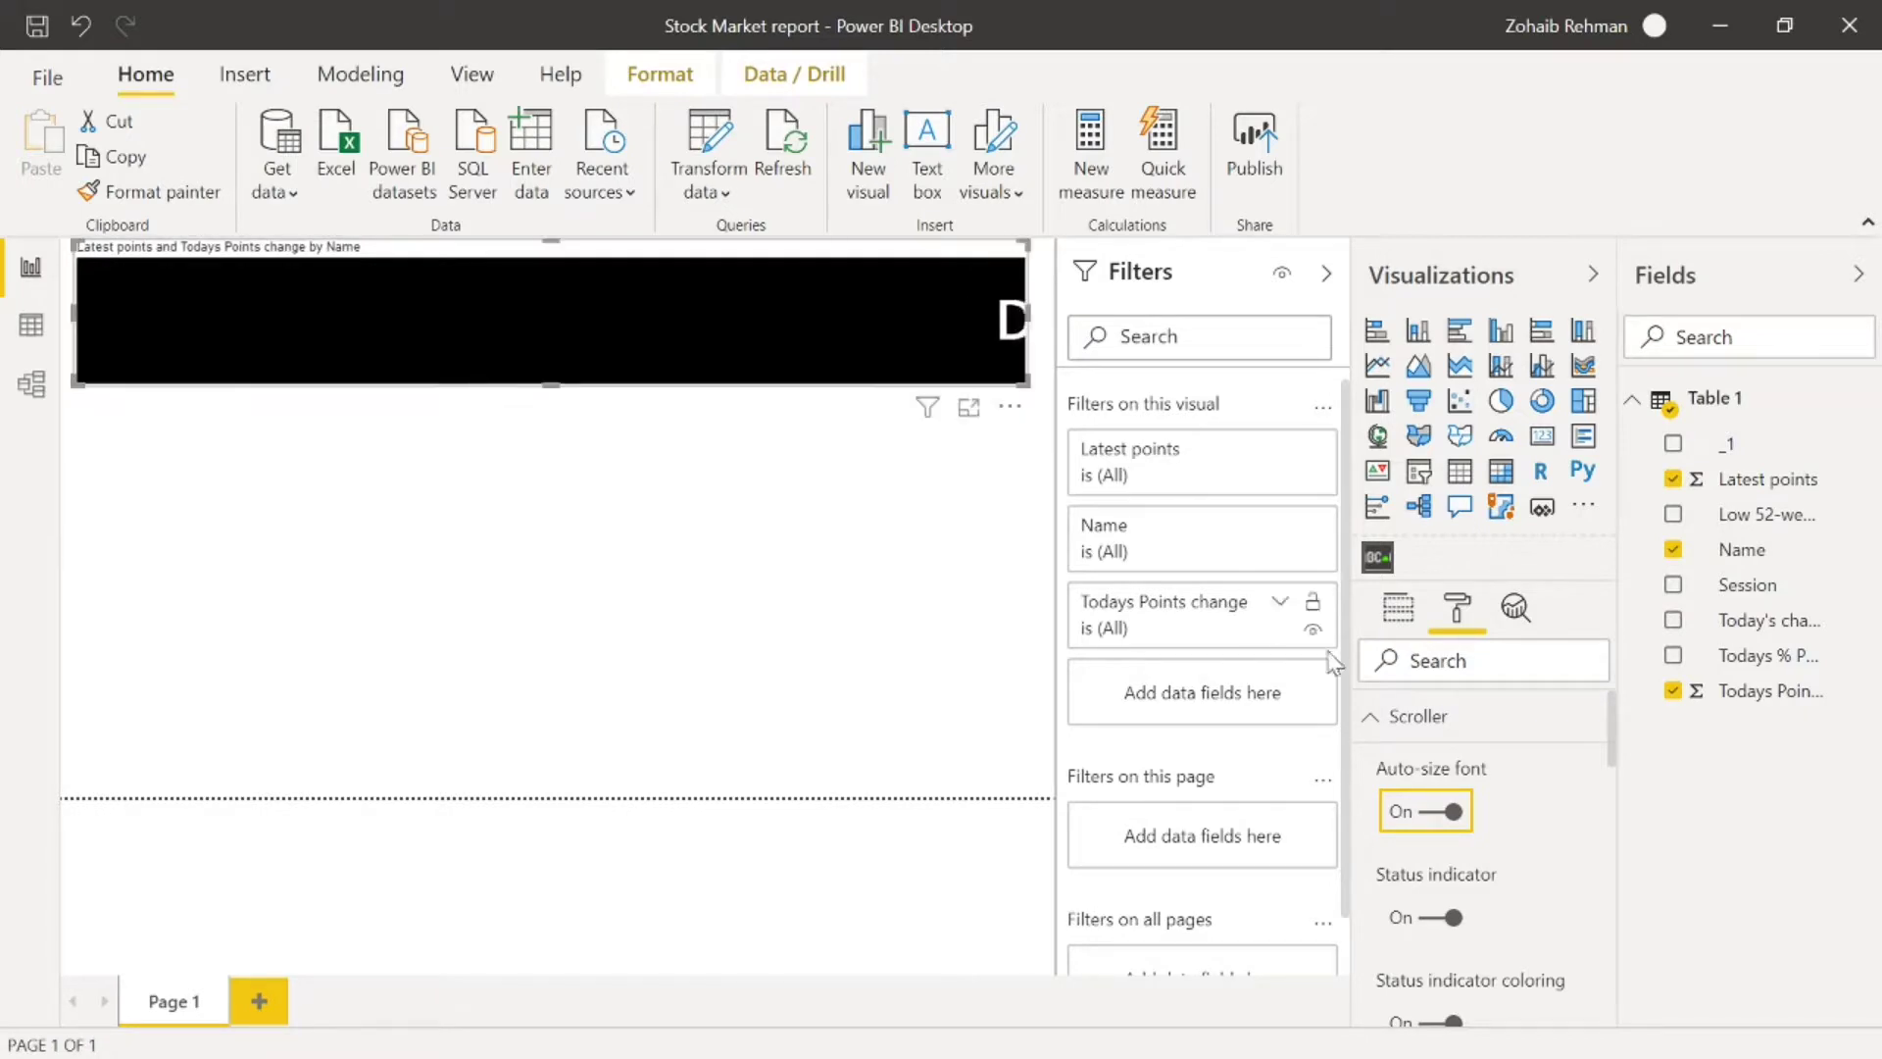
pyautogui.scroll(-3, 1546, 838)
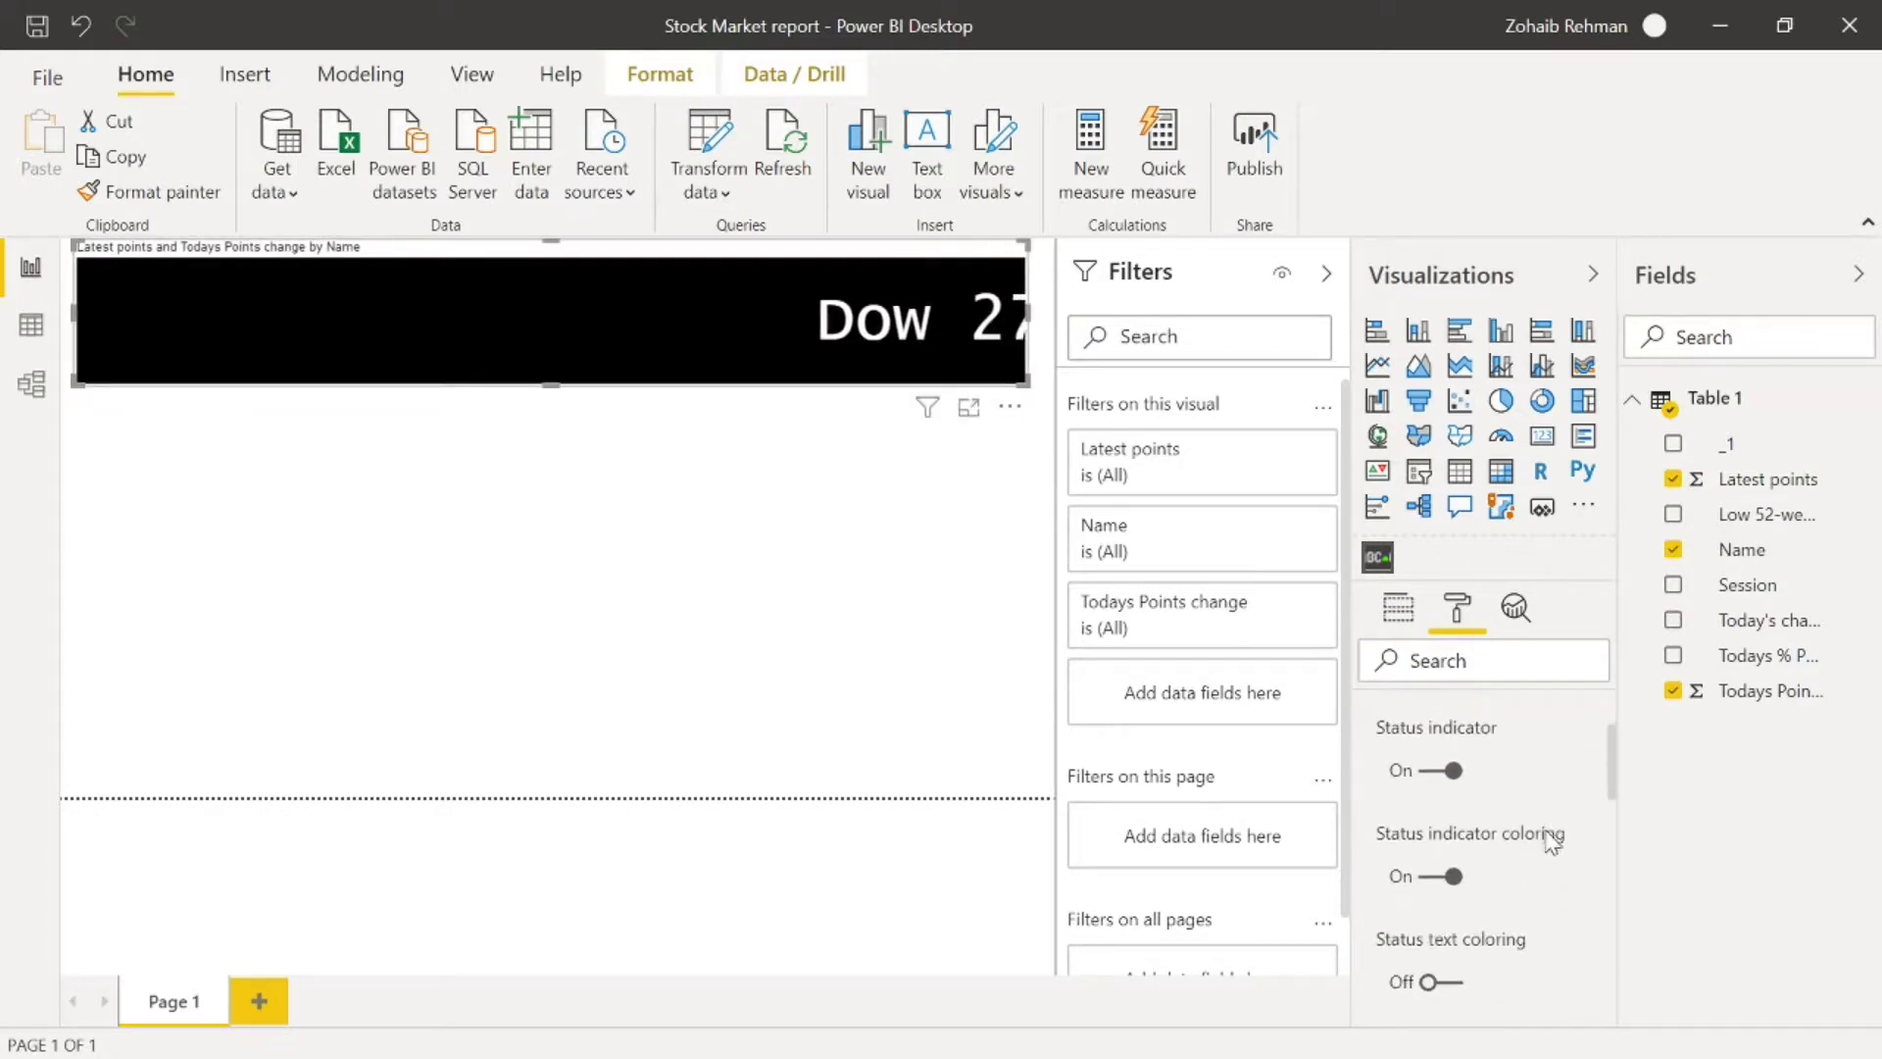
pyautogui.scroll(3, 1548, 838)
pyautogui.click(1370, 718)
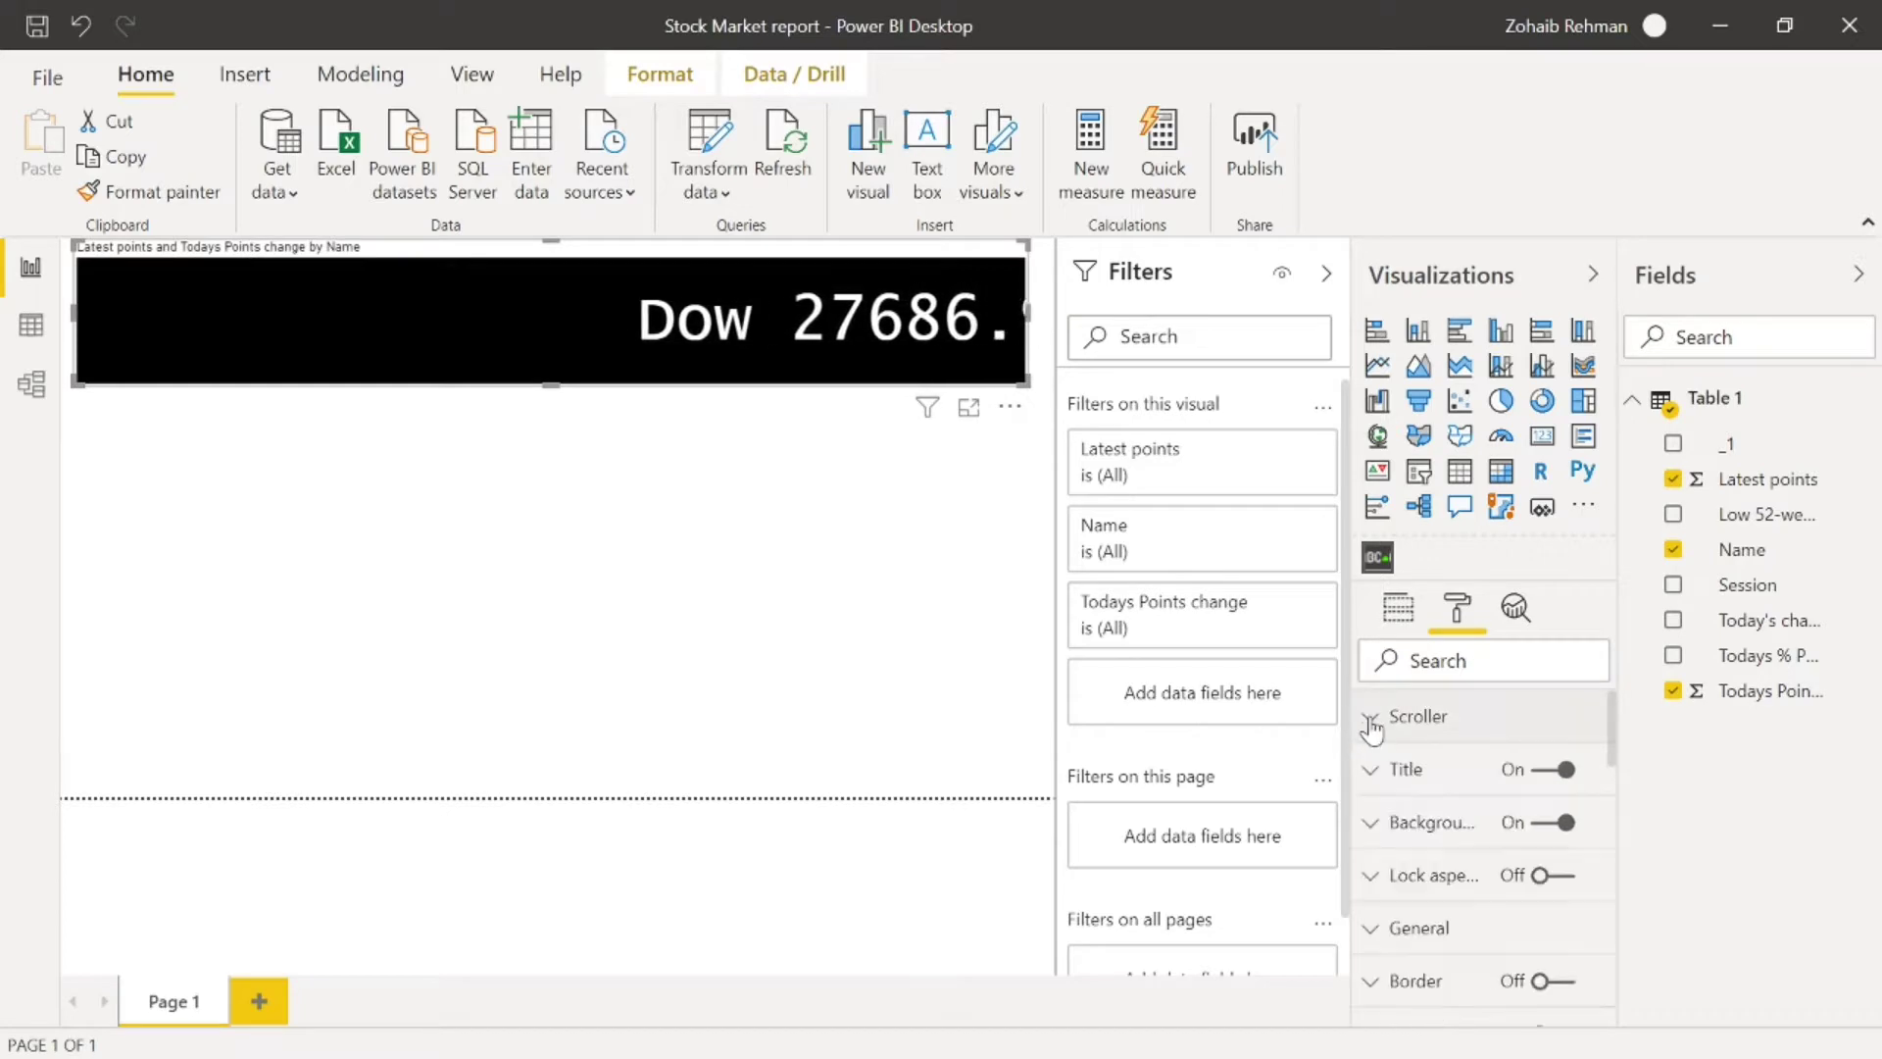